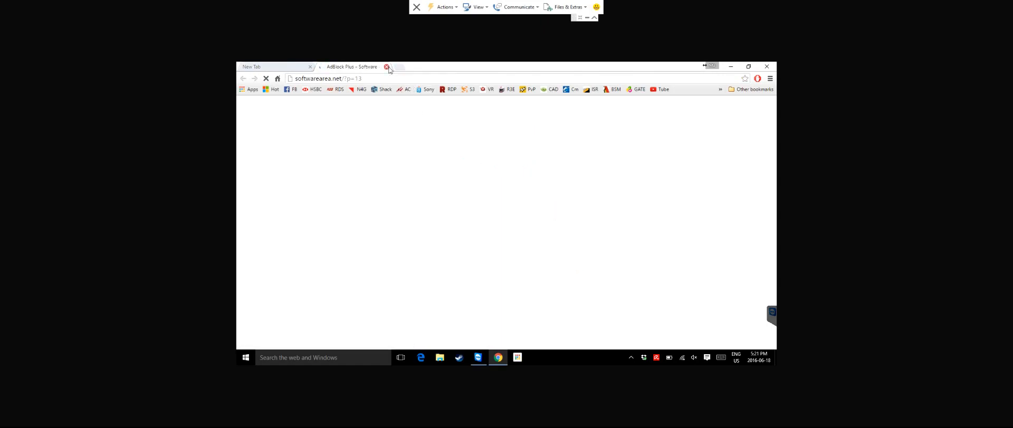
- From the Google home page, search for 'Aws'
{"action": "left_click", "coordinate": [280, 79]}
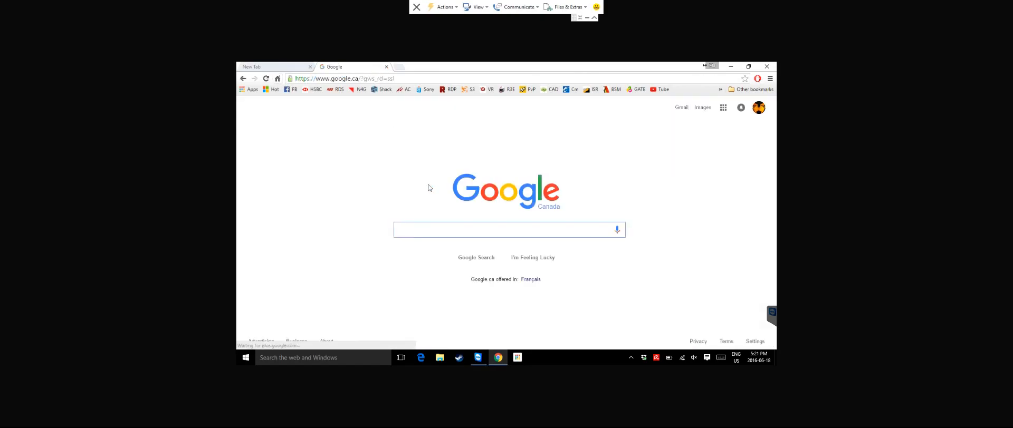
{"action": "type", "text": "Aws"}
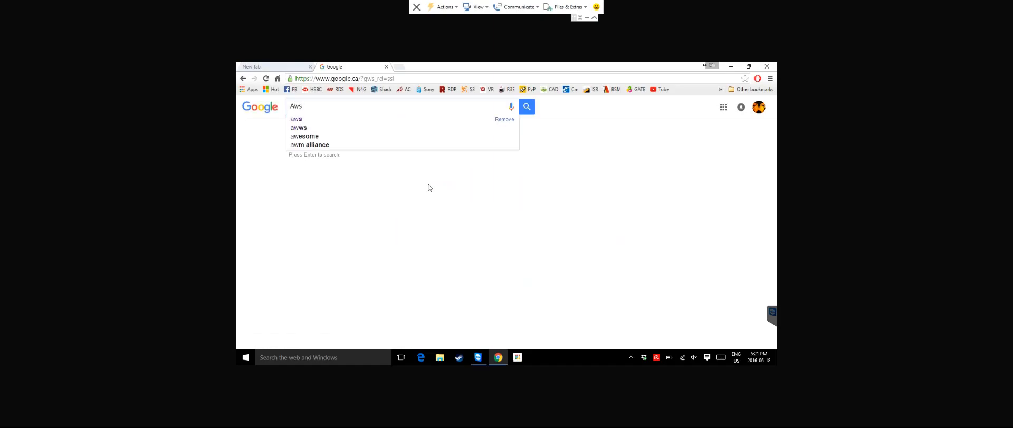
{"action": "key", "text": "Return"}
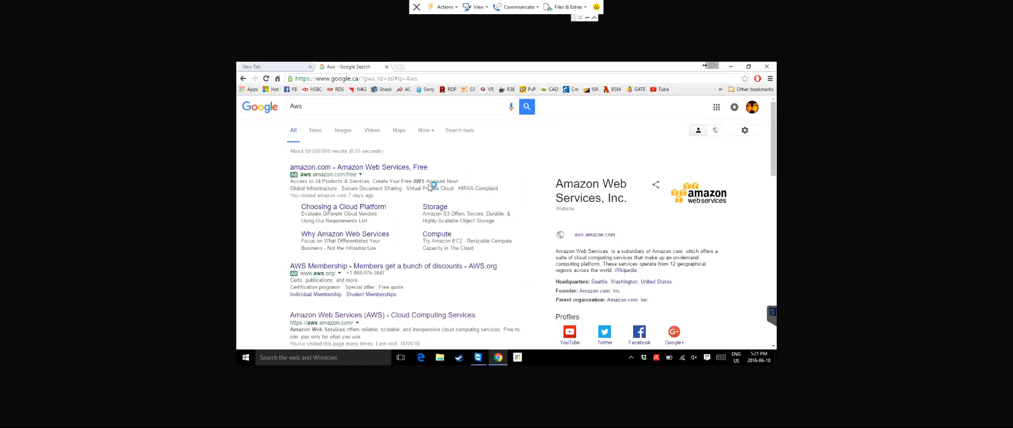
- Open the Amazon Web Services site, sign in to the console, check the region, and open EC2
{"action": "left_click", "coordinate": [342, 316]}
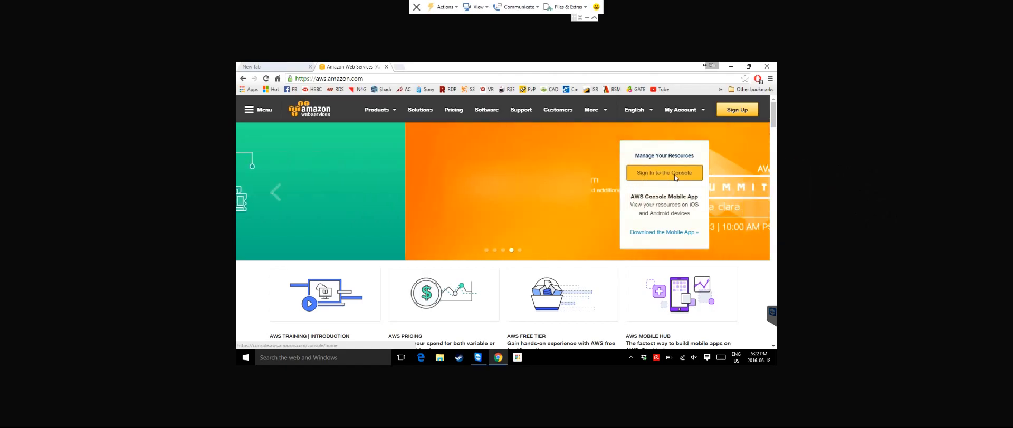
{"action": "left_click", "coordinate": [666, 179]}
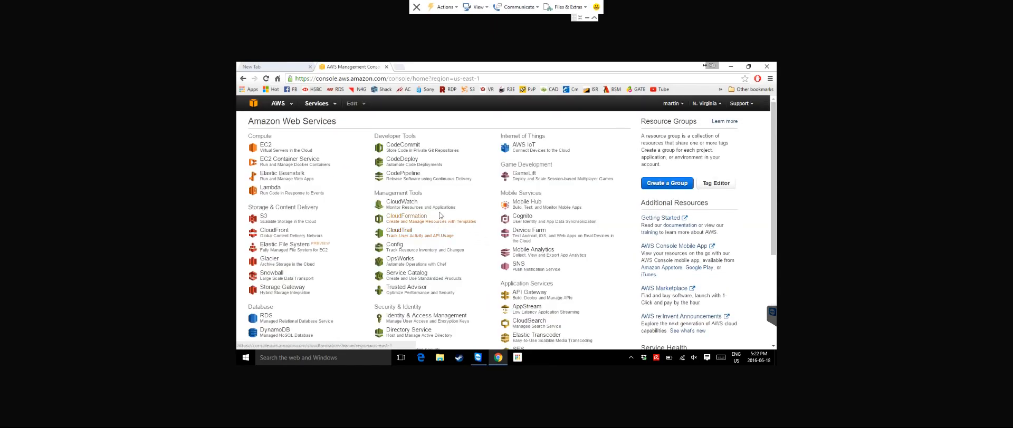
{"action": "left_click", "coordinate": [721, 107]}
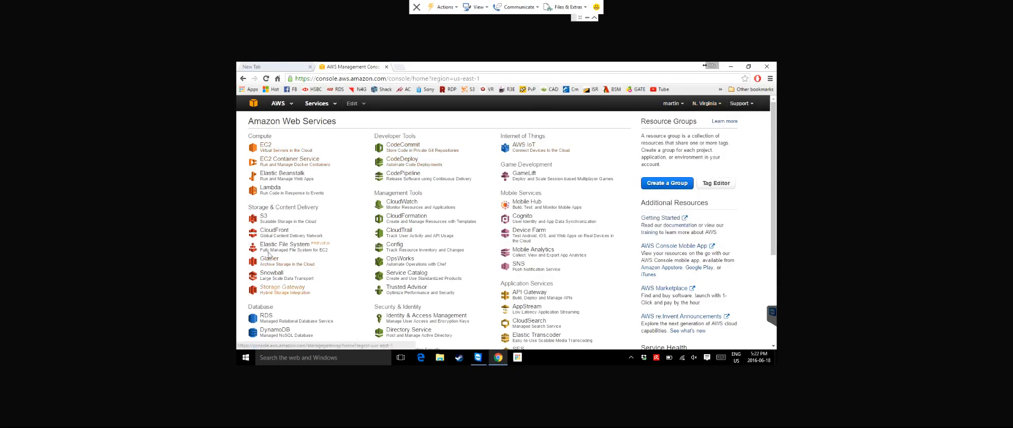
{"action": "left_click", "coordinate": [267, 150]}
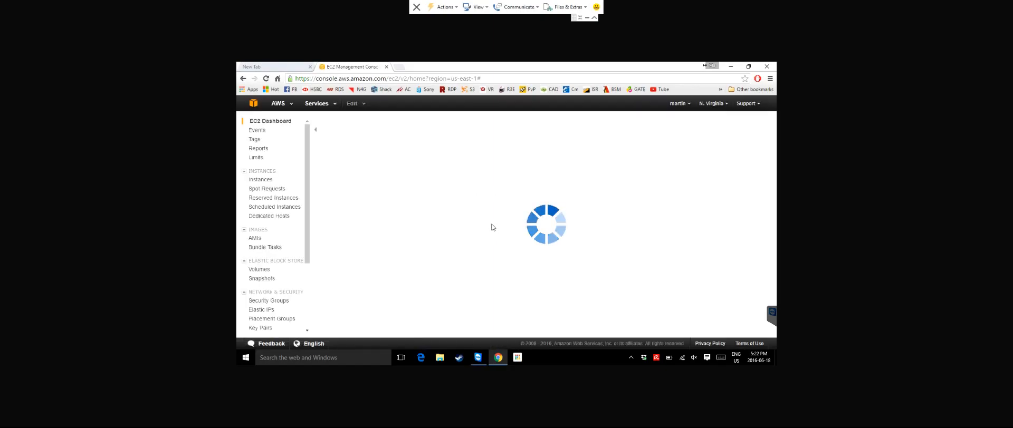
- Launch a t2.micro instance from the Microsoft Windows Server 2012 R2 Base image and review its settings
{"action": "left_click", "coordinate": [267, 181]}
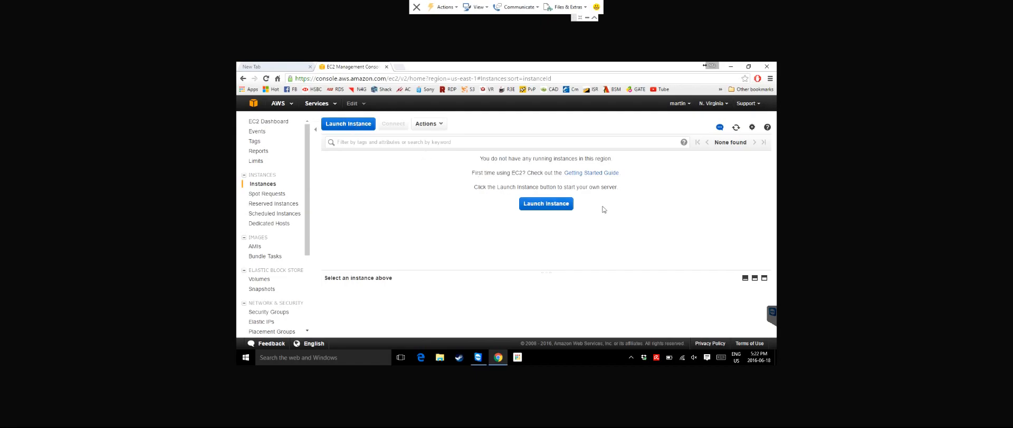
{"action": "left_click", "coordinate": [547, 208]}
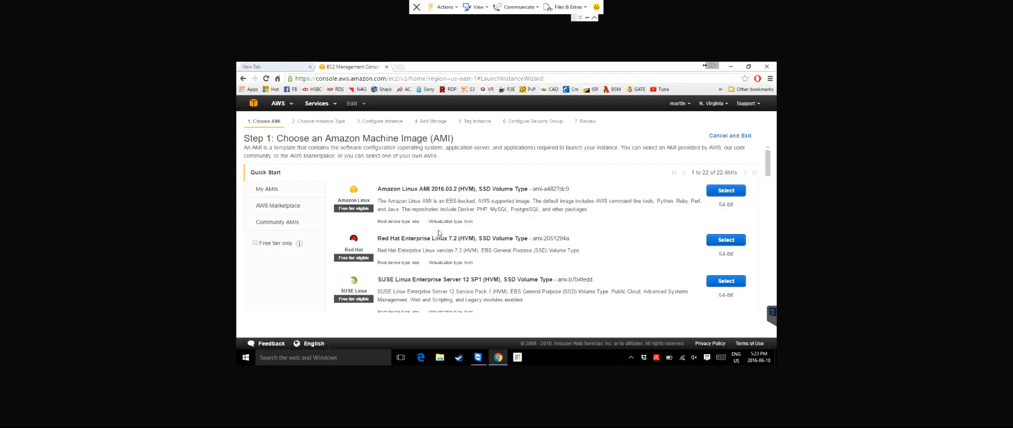
{"action": "scroll", "coordinate": [440, 234], "scroll_direction": "down", "scroll_amount": 3}
{"action": "scroll", "coordinate": [473, 225], "scroll_direction": "down", "scroll_amount": 1}
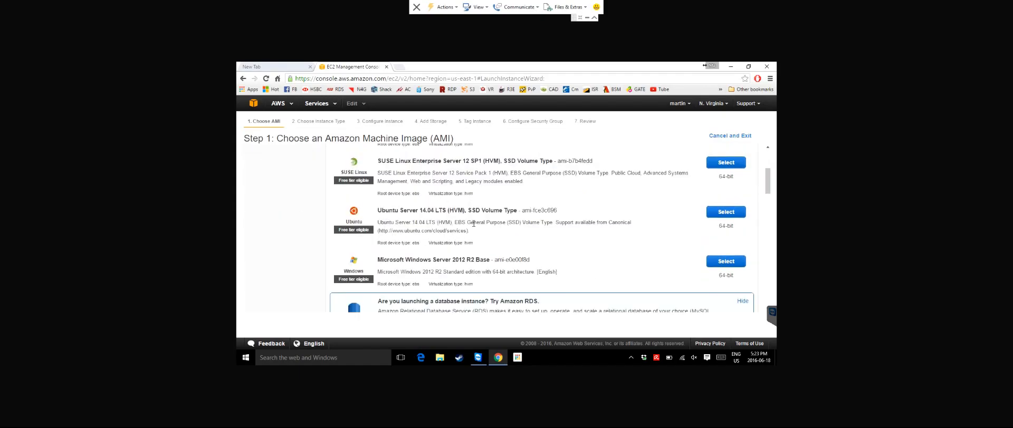
{"action": "scroll", "coordinate": [474, 222], "scroll_direction": "down", "scroll_amount": 1}
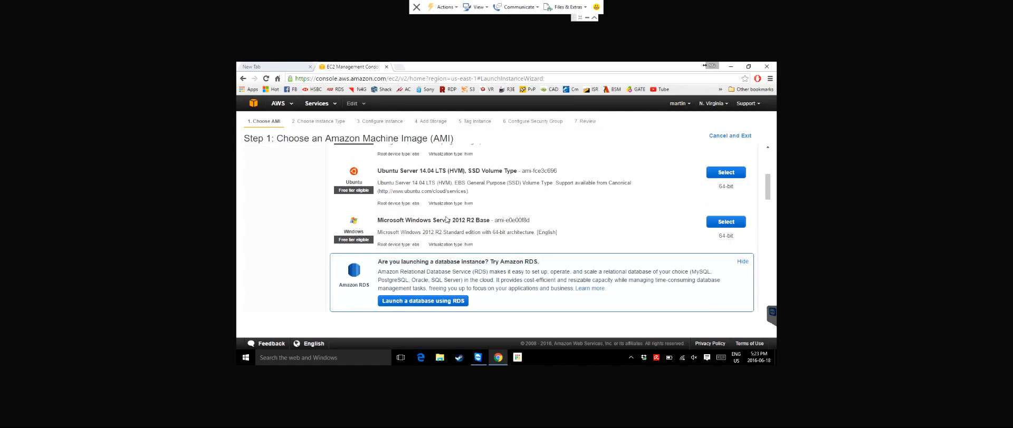
{"action": "left_click", "coordinate": [732, 225]}
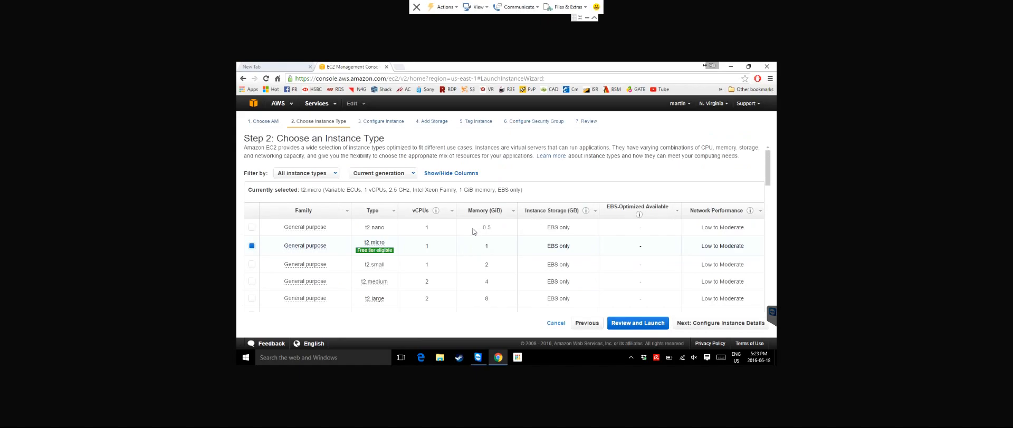
{"action": "left_click", "coordinate": [643, 324]}
{"action": "scroll", "coordinate": [657, 247], "scroll_direction": "down", "scroll_amount": 2}
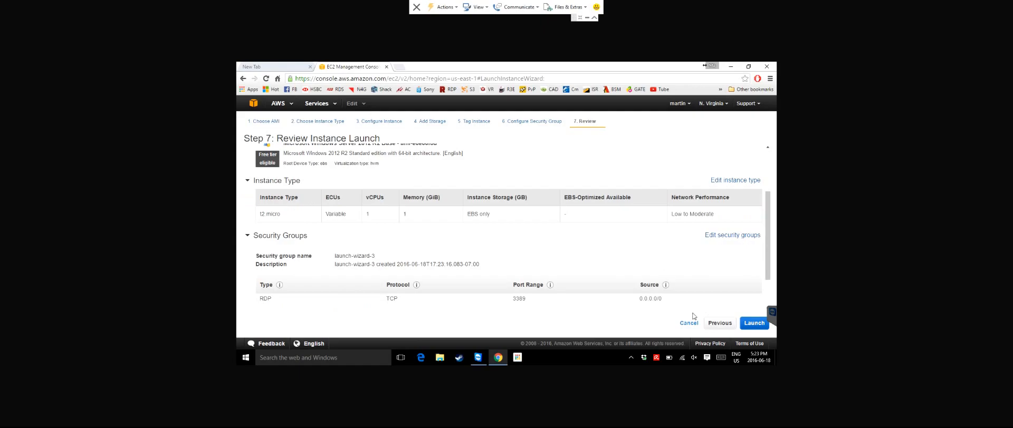
- Launch the reviewed instance and choose to create a new key pair instead of Amazontest
{"action": "left_click", "coordinate": [752, 324]}
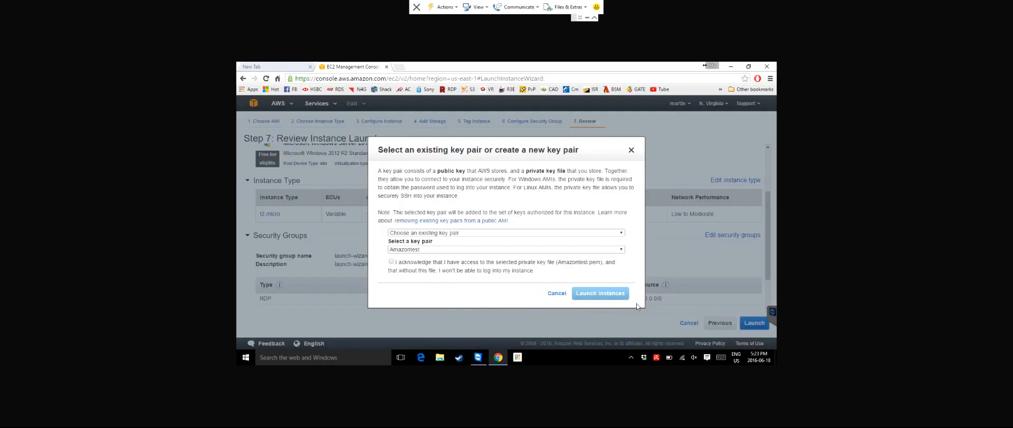
{"action": "left_click", "coordinate": [470, 251]}
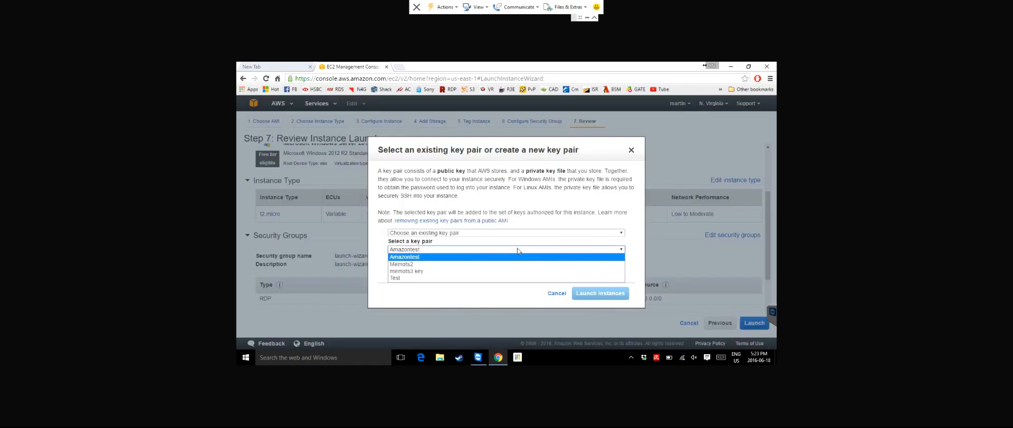
{"action": "left_click", "coordinate": [536, 249]}
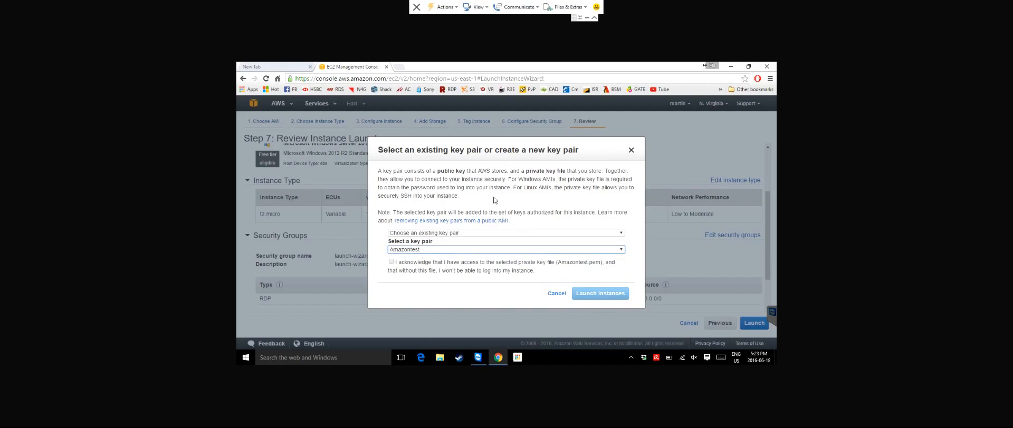
{"action": "left_click", "coordinate": [538, 233]}
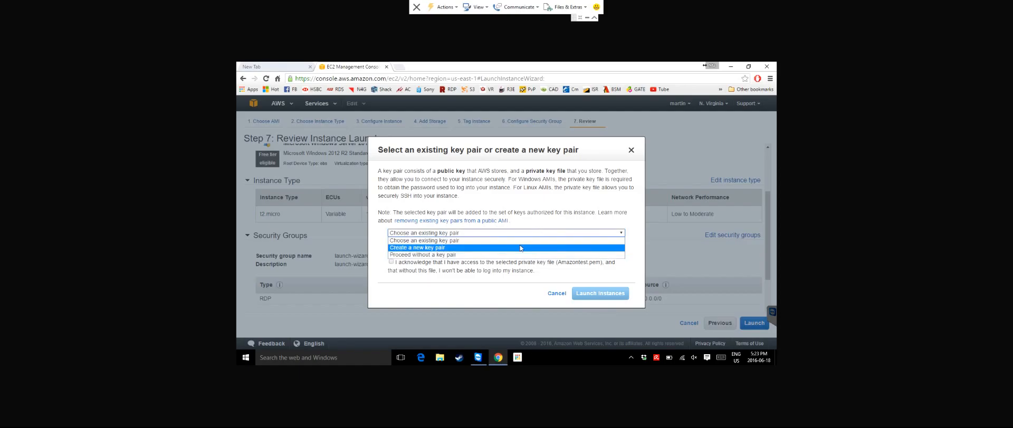
{"action": "left_click", "coordinate": [521, 248]}
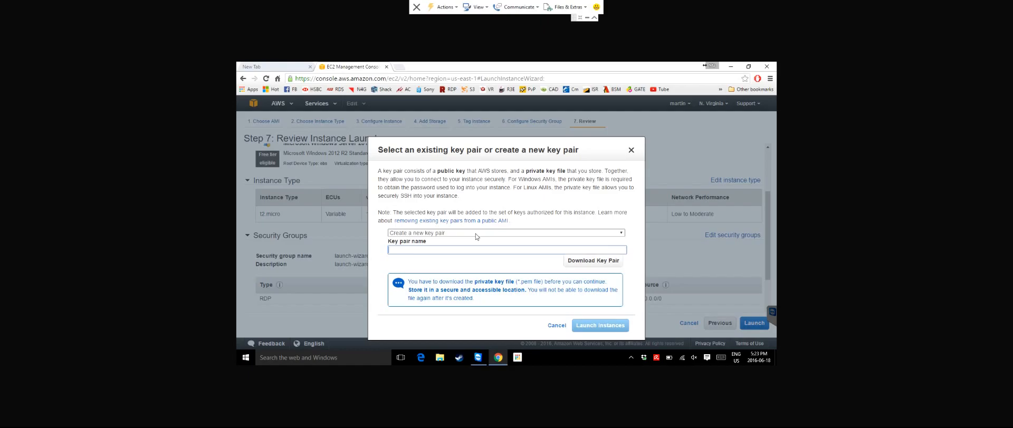
- Name the key pair 'Amazonkey', download its private key file, and launch the instance
{"action": "type", "text": "Amazonkey"}
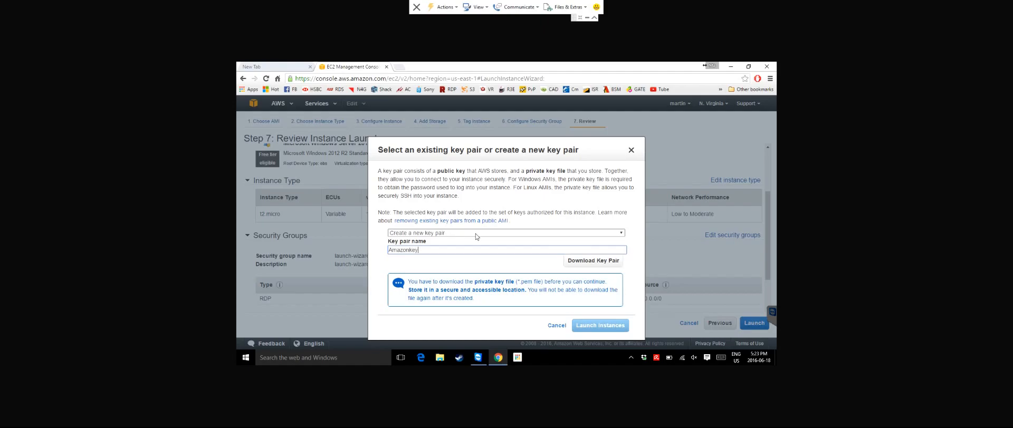
{"action": "left_click", "coordinate": [577, 262]}
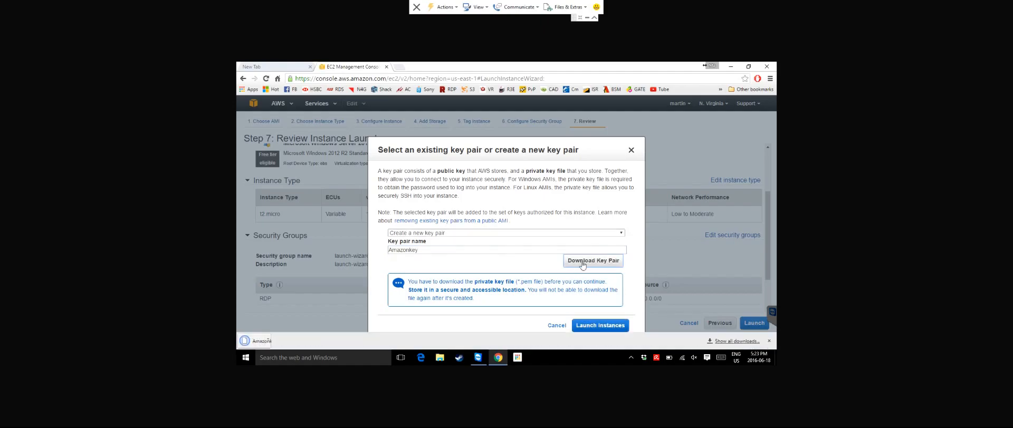
{"action": "left_click", "coordinate": [587, 325]}
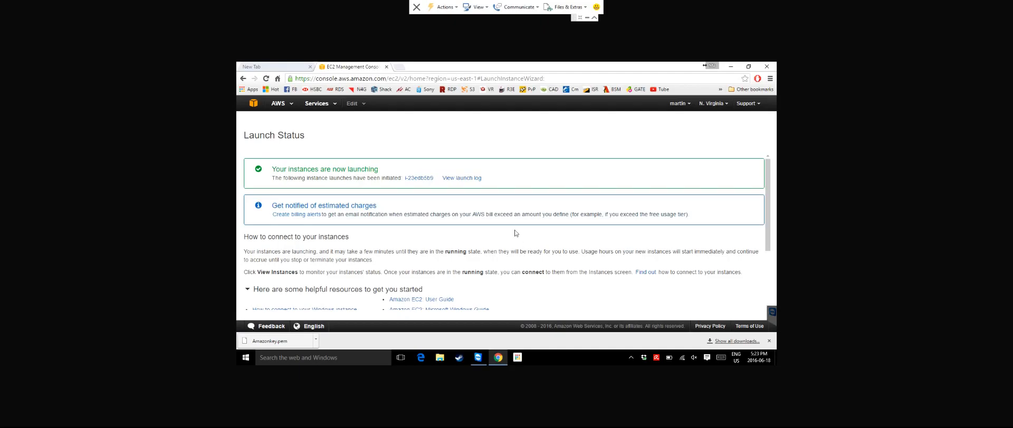
- View the pending t2.micro instance in us-east-1b, then go to the Security Groups list
{"action": "scroll", "coordinate": [515, 234], "scroll_direction": "down", "scroll_amount": 3}
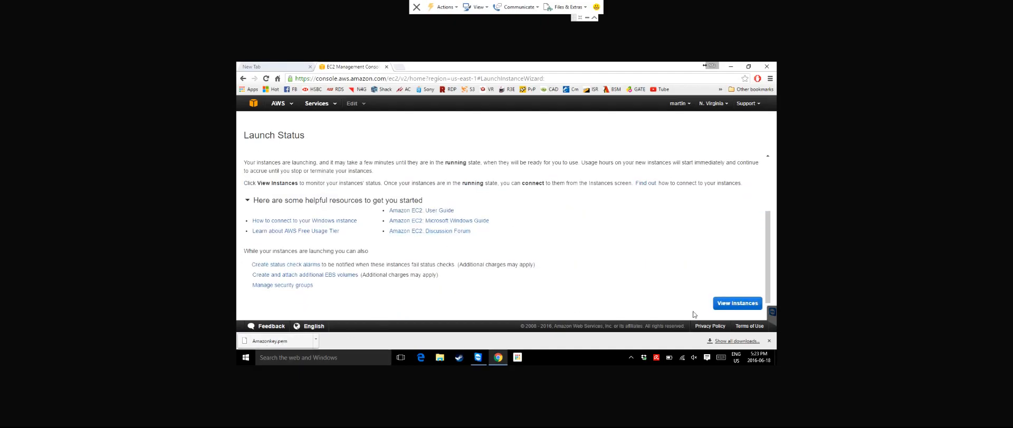
{"action": "left_click", "coordinate": [733, 307]}
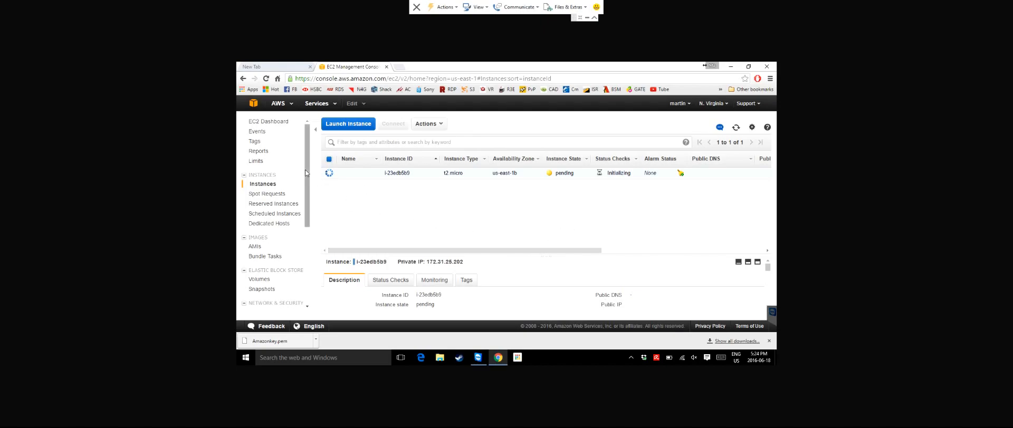
{"action": "scroll", "coordinate": [305, 173], "scroll_direction": "down", "scroll_amount": 1}
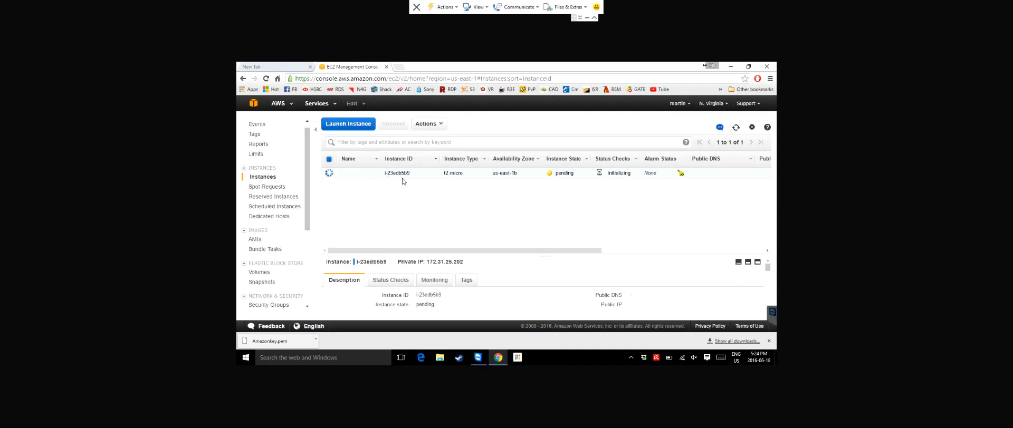
{"action": "left_click_drag", "start_coordinate": [309, 182], "coordinate": [308, 231]}
{"action": "left_click", "coordinate": [269, 216]}
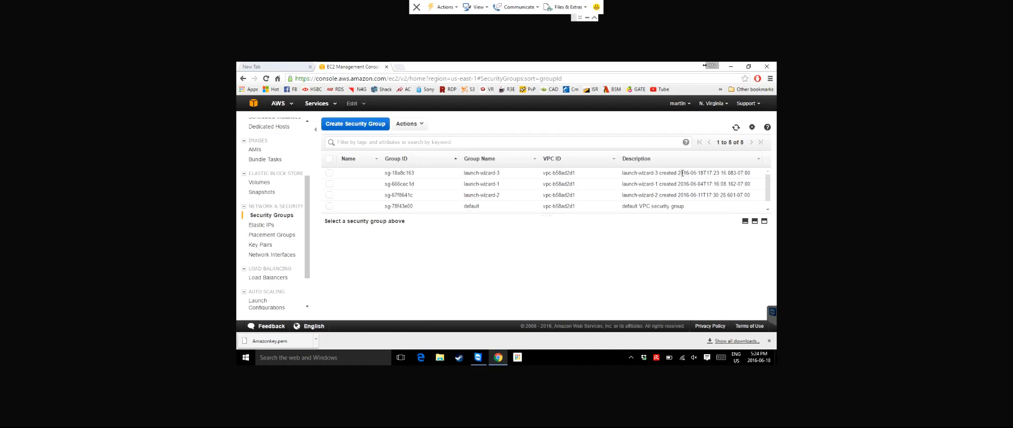
- Select launch-wizard-3 and show its inbound rules, which allow only RDP on TCP 3389
{"action": "mouse_move", "coordinate": [678, 173]}
{"action": "left_mouse_down"}
{"action": "mouse_move", "coordinate": [705, 182]}
{"action": "mouse_move", "coordinate": [682, 171]}
{"action": "left_mouse_up"}
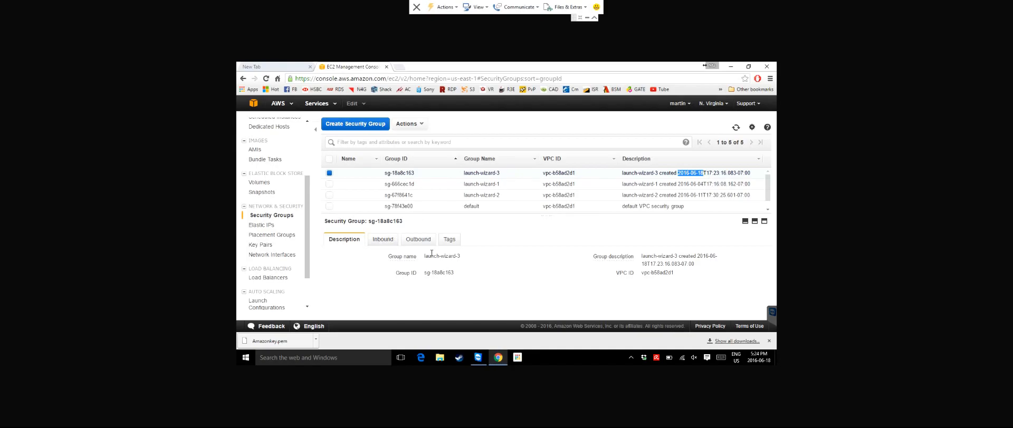
{"action": "left_click", "coordinate": [383, 239]}
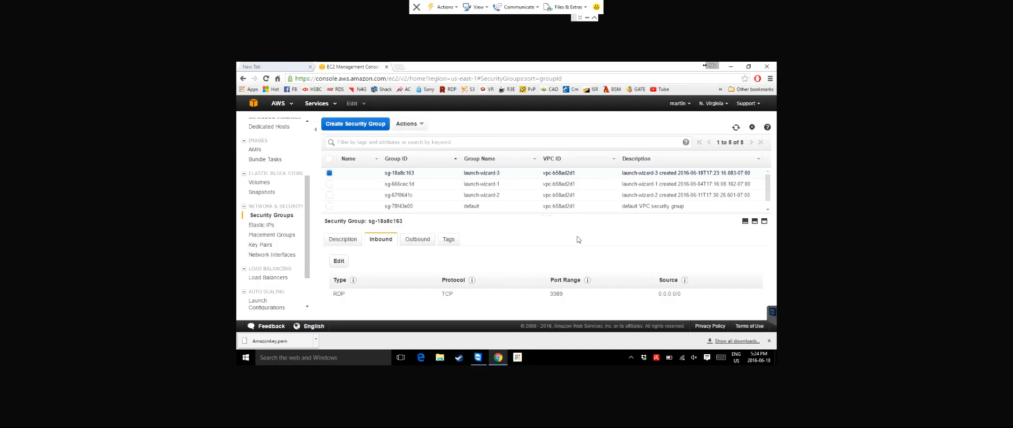
- Edit the inbound rules, changing the existing rule to All TCP from Anywhere
{"action": "left_click", "coordinate": [340, 263]}
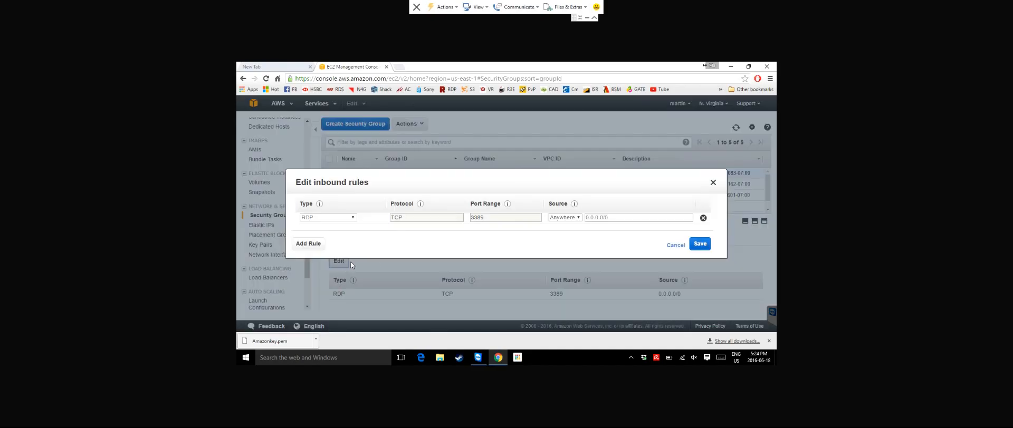
{"action": "left_click", "coordinate": [350, 217]}
{"action": "left_click", "coordinate": [330, 84]}
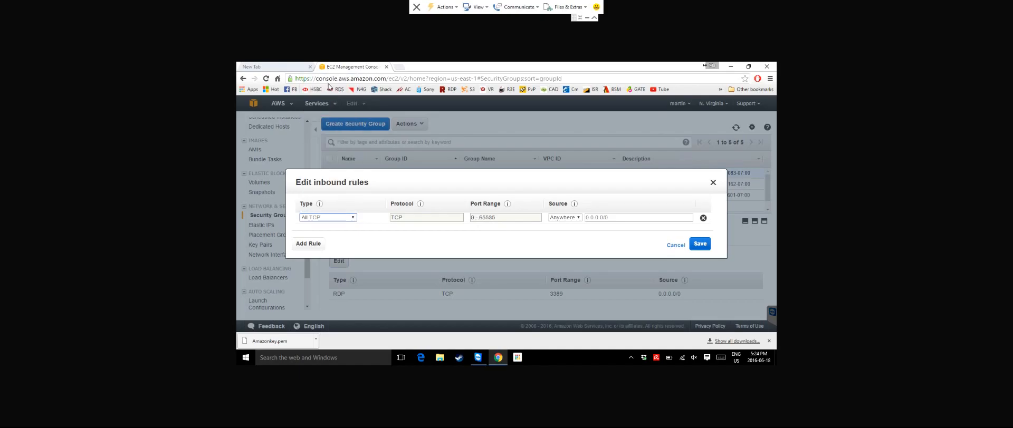
{"action": "left_click", "coordinate": [565, 218]}
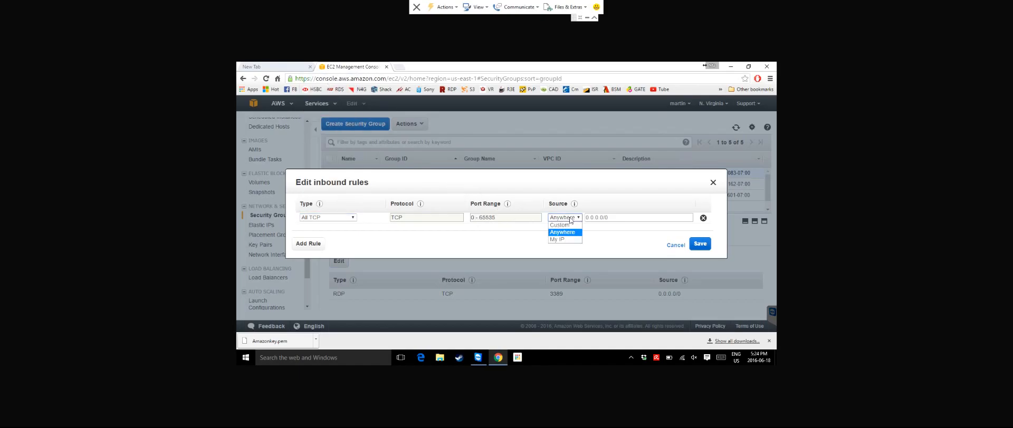
{"action": "left_click", "coordinate": [608, 237]}
- Add a second All UDP rule from Anywhere and save the inbound rules
{"action": "left_click", "coordinate": [316, 245]}
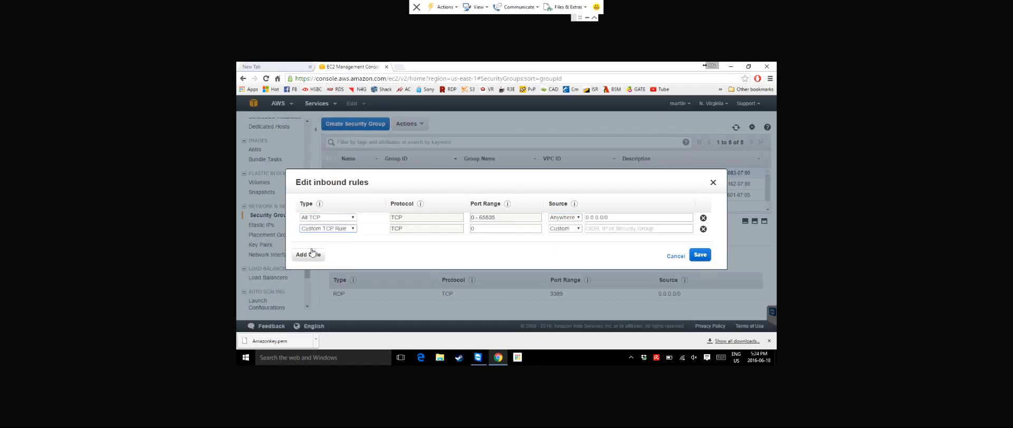
{"action": "left_click", "coordinate": [349, 230]}
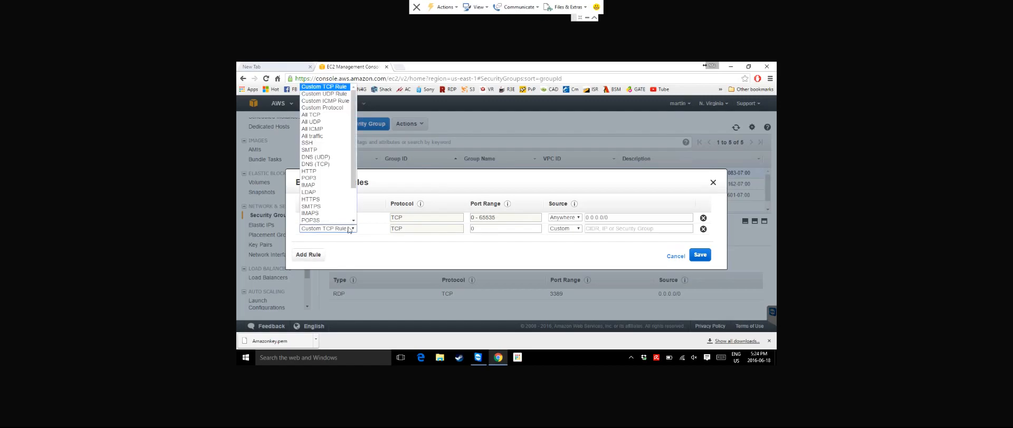
{"action": "left_click", "coordinate": [312, 122]}
{"action": "left_click", "coordinate": [577, 229]}
{"action": "left_click", "coordinate": [574, 243]}
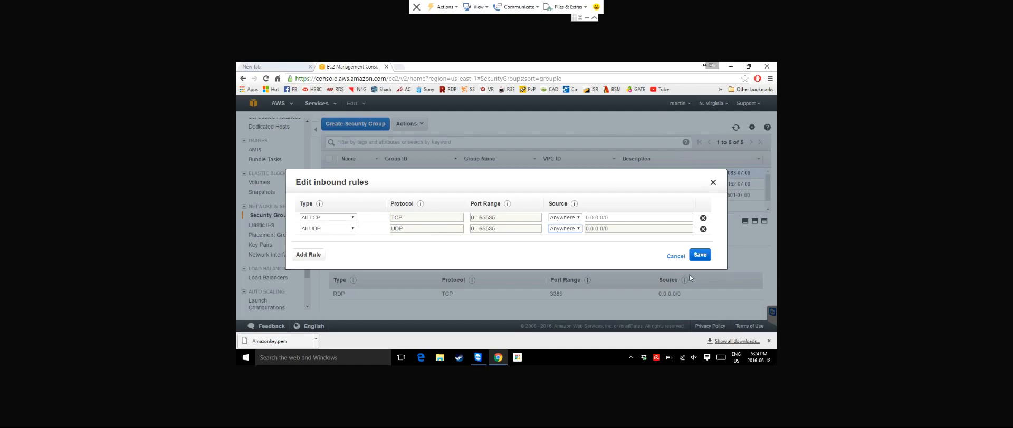
{"action": "left_click", "coordinate": [701, 259]}
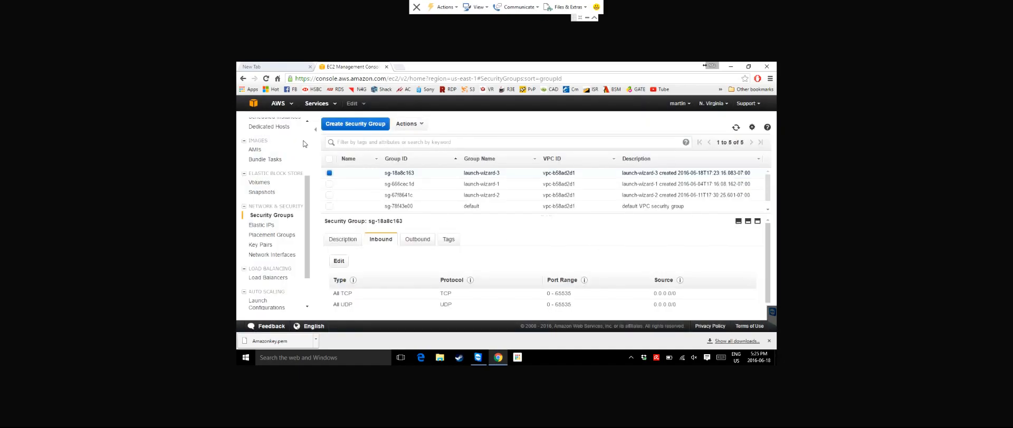
- Return to the Instances list to see the t2.micro instance now running
{"action": "left_click_drag", "start_coordinate": [312, 199], "coordinate": [310, 170]}
{"action": "left_click", "coordinate": [274, 141]}
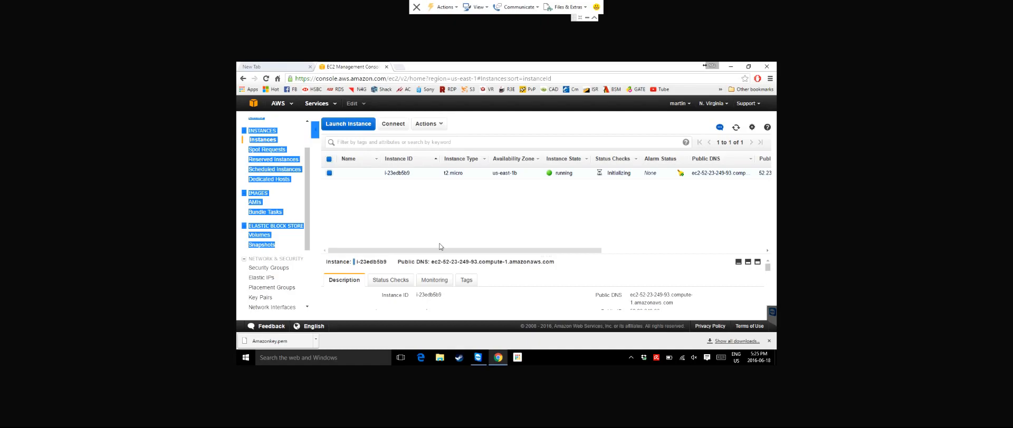
{"action": "left_click", "coordinate": [398, 167]}
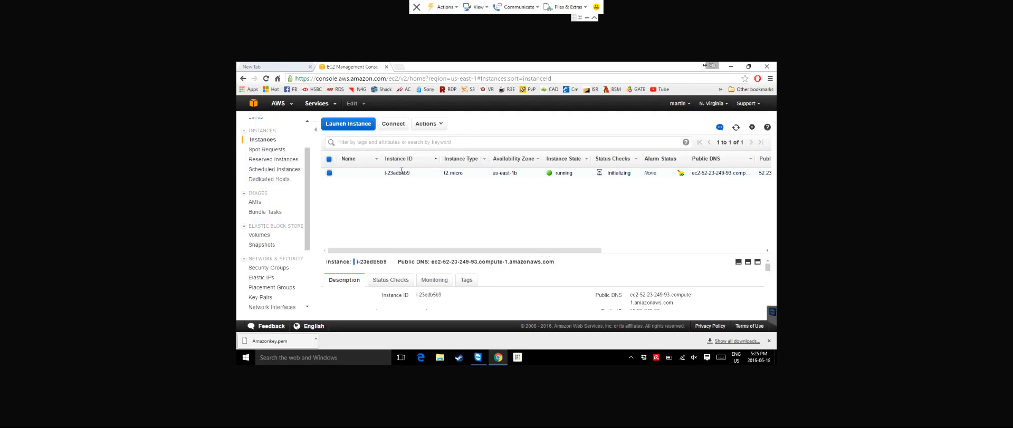
- Download the instance's Remote Desktop file and request the administrator password
{"action": "left_click", "coordinate": [393, 124]}
{"action": "left_click", "coordinate": [509, 185]}
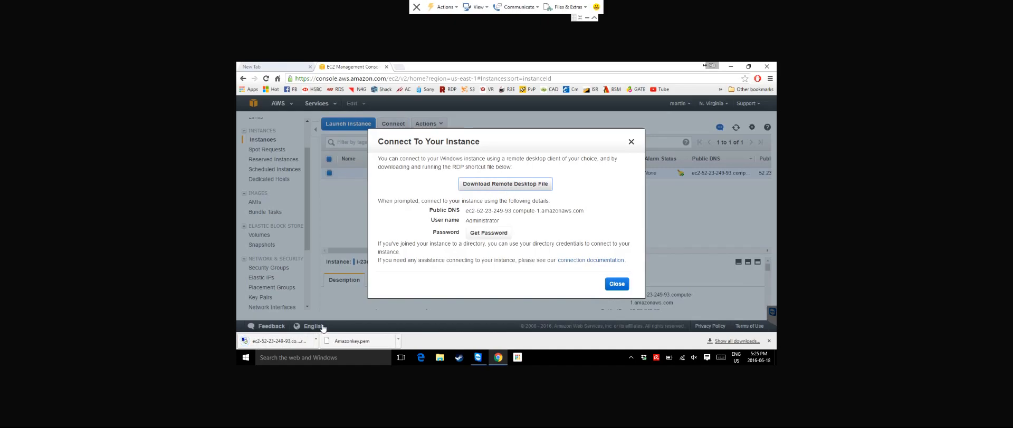
{"action": "left_click", "coordinate": [482, 237]}
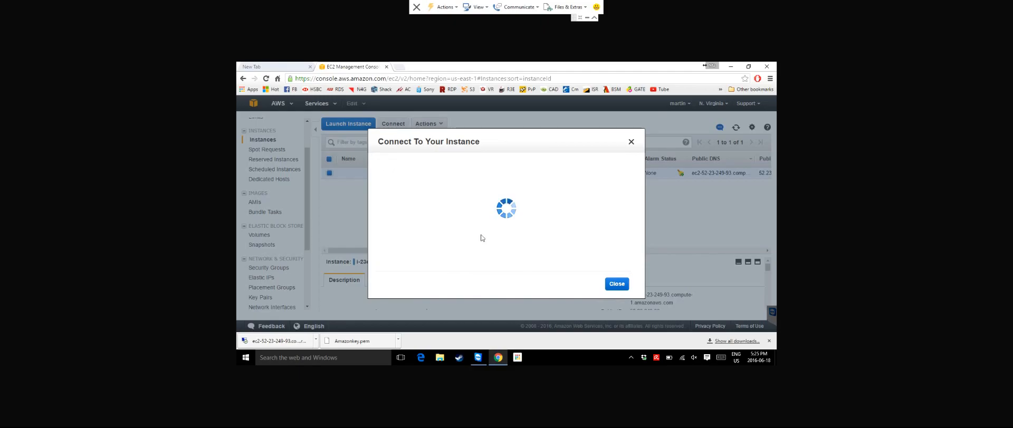
- Dismiss the password-not-ready dialog and reopen the Connect To Your Instance details
{"action": "left_click_drag", "start_coordinate": [406, 179], "coordinate": [499, 181]}
{"action": "left_click", "coordinate": [503, 189]}
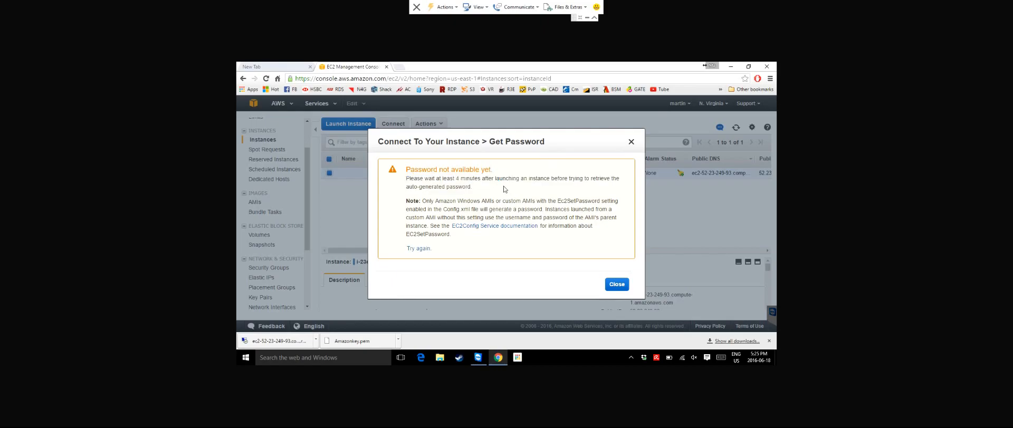
{"action": "left_click", "coordinate": [615, 285]}
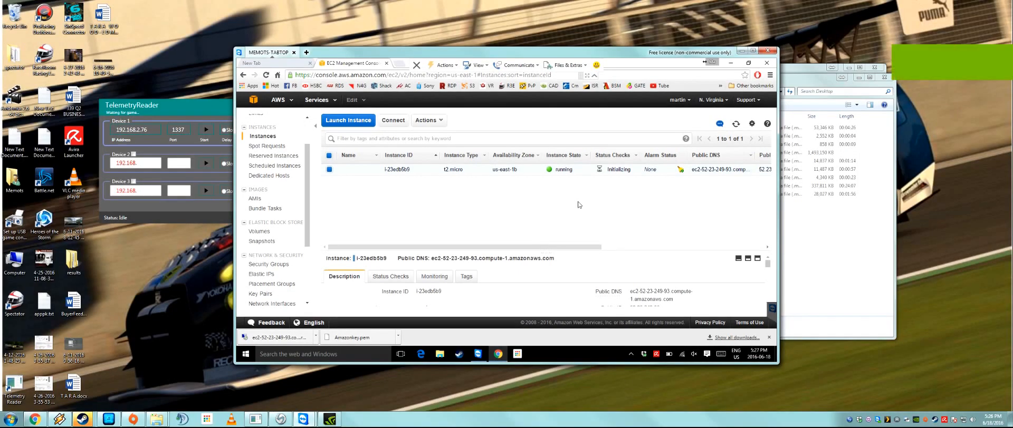
{"action": "left_click", "coordinate": [587, 78]}
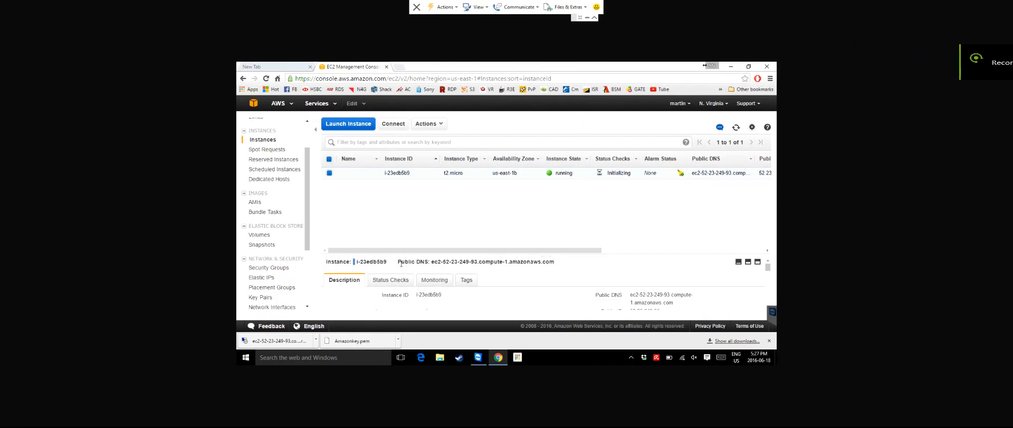
{"action": "left_click", "coordinate": [398, 126]}
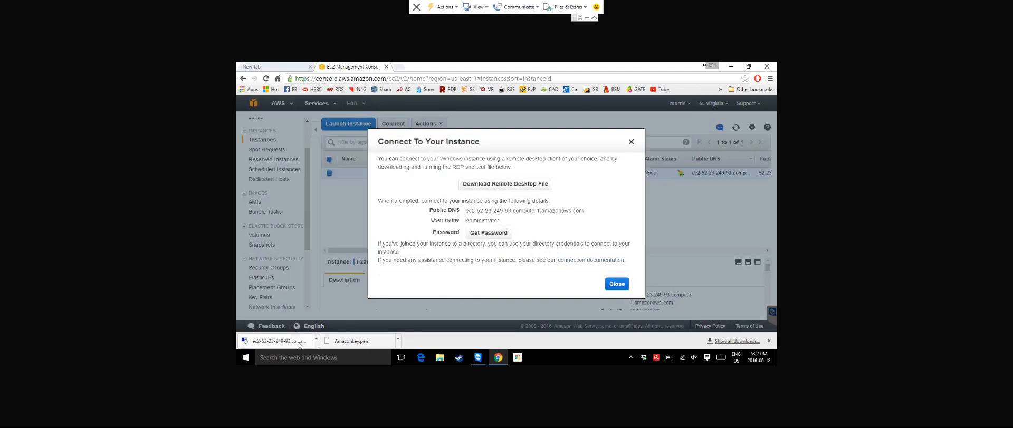
- Load Downloads > Amazonkey.pem to decrypt the Administrator password, then select the displayed password
{"action": "left_click", "coordinate": [484, 232]}
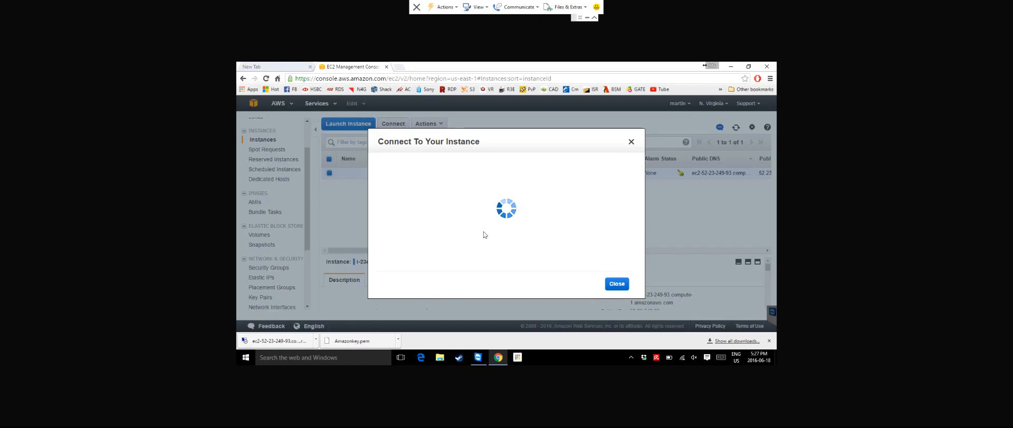
{"action": "left_click", "coordinate": [499, 195]}
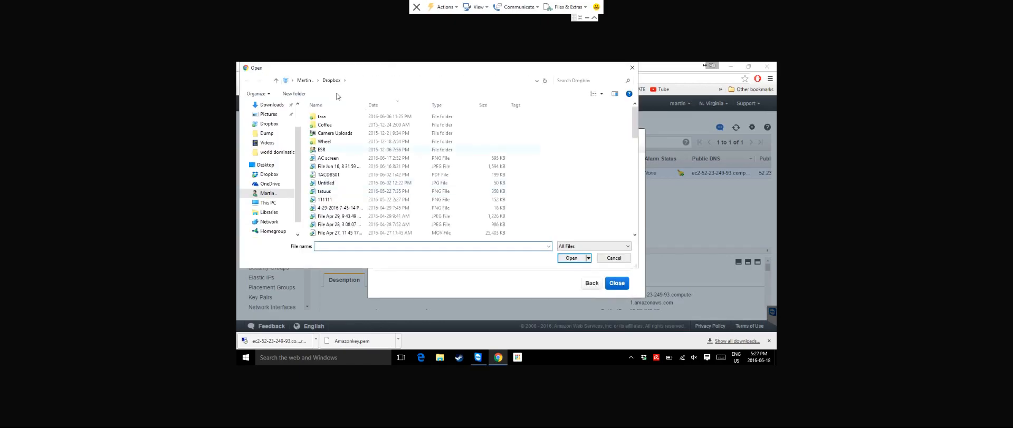
{"action": "left_click", "coordinate": [280, 108]}
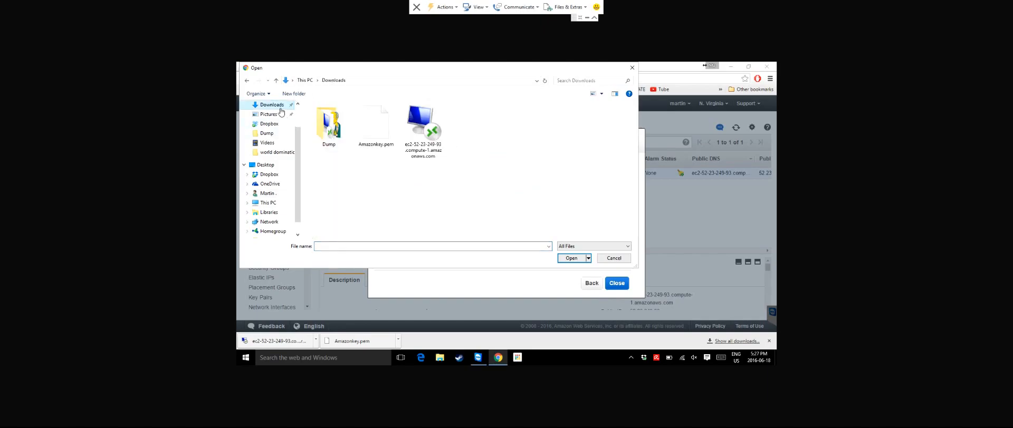
{"action": "left_click", "coordinate": [385, 133]}
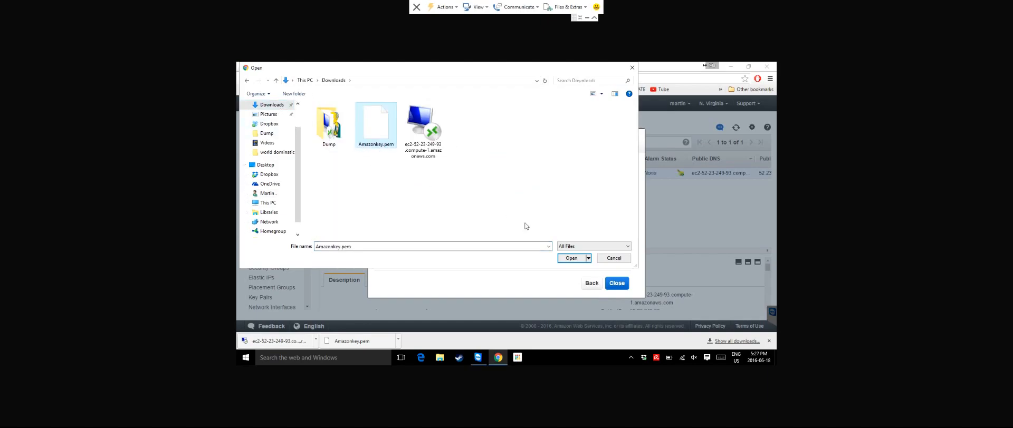
{"action": "left_click", "coordinate": [567, 259]}
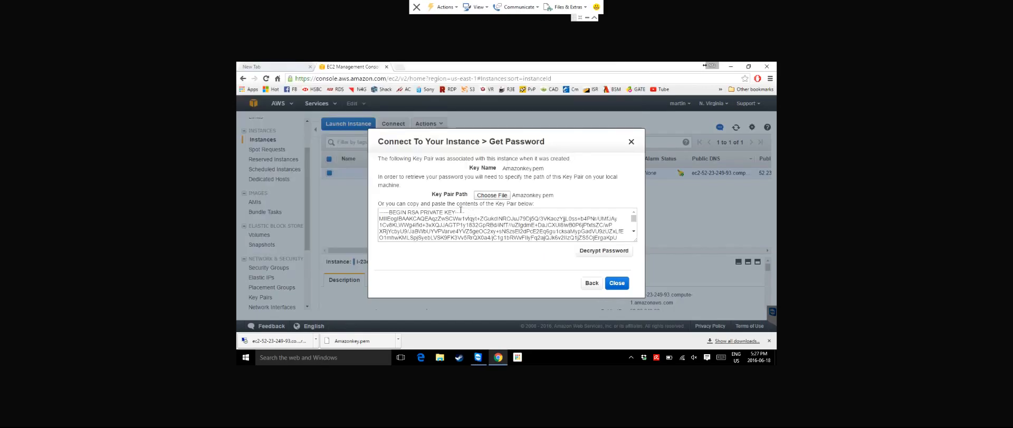
{"action": "left_click", "coordinate": [604, 250]}
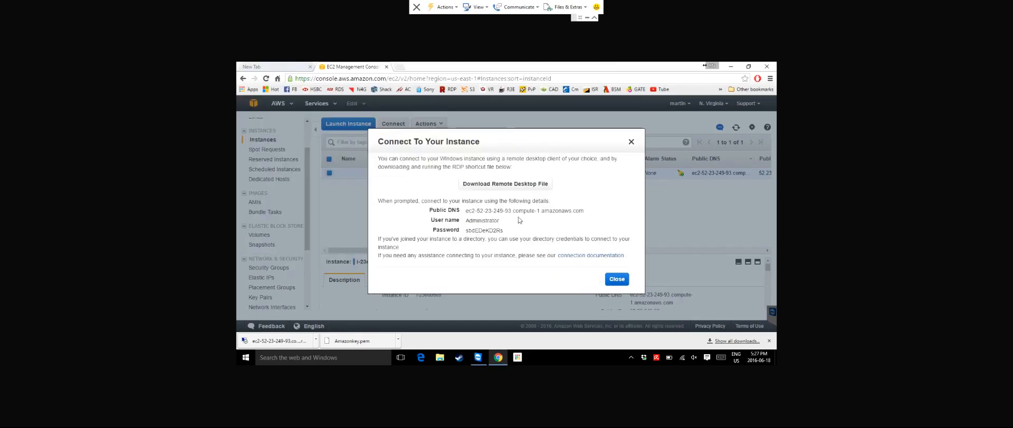
{"action": "left_click_drag", "start_coordinate": [502, 230], "coordinate": [461, 229]}
- Copy the decrypted Administrator password and open New Text Document from the desktop in Notepad
{"action": "right_click", "coordinate": [475, 233]}
{"action": "left_click", "coordinate": [496, 241]}
{"action": "right_click", "coordinate": [534, 359]}
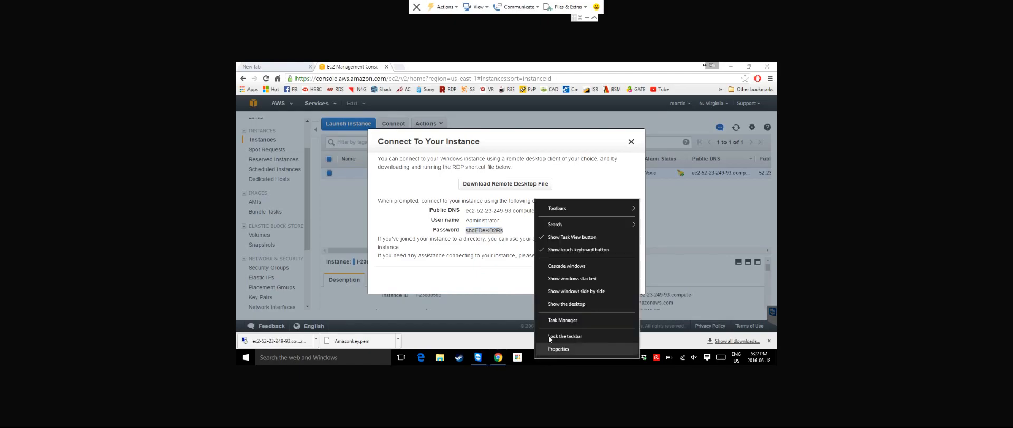
{"action": "left_click", "coordinate": [556, 305]}
{"action": "double_click", "coordinate": [258, 123]}
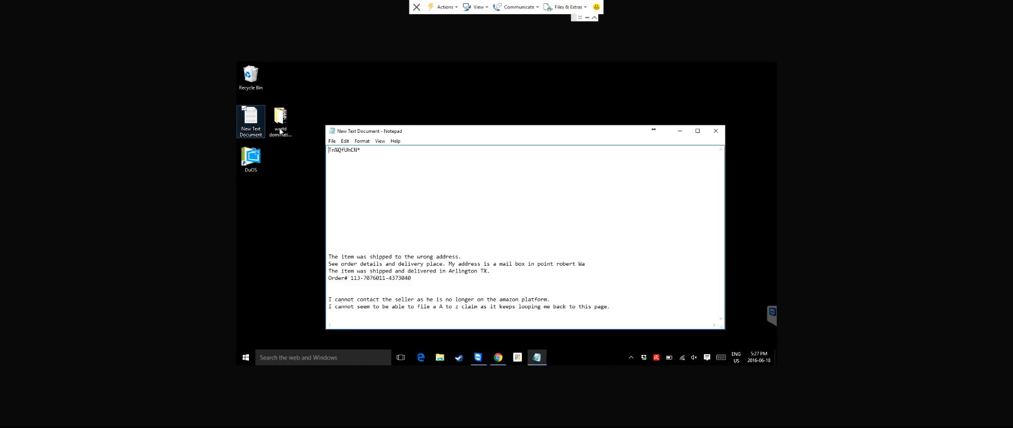
- Replace the first line with the password, save and close Notepad, then return to Chrome
{"action": "left_click_drag", "start_coordinate": [372, 152], "coordinate": [279, 158]}
{"action": "key", "text": "Delete"}
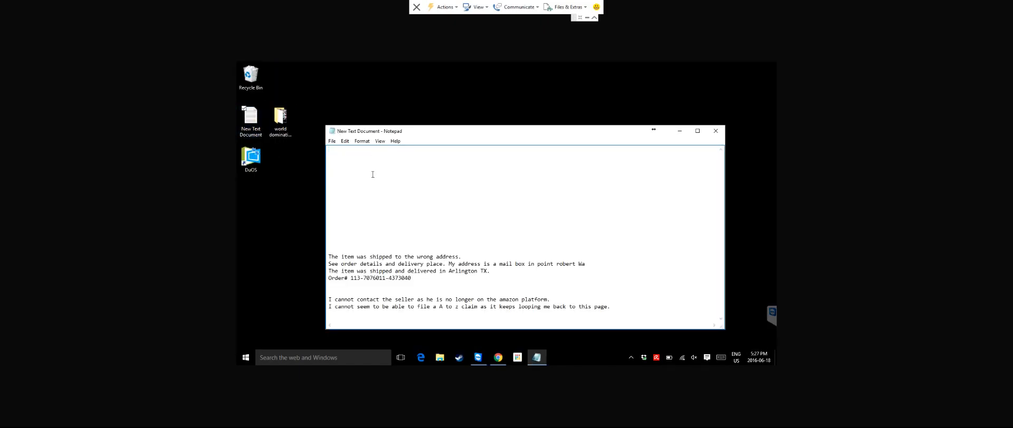
{"action": "left_click", "coordinate": [715, 131]}
{"action": "left_click", "coordinate": [483, 218]}
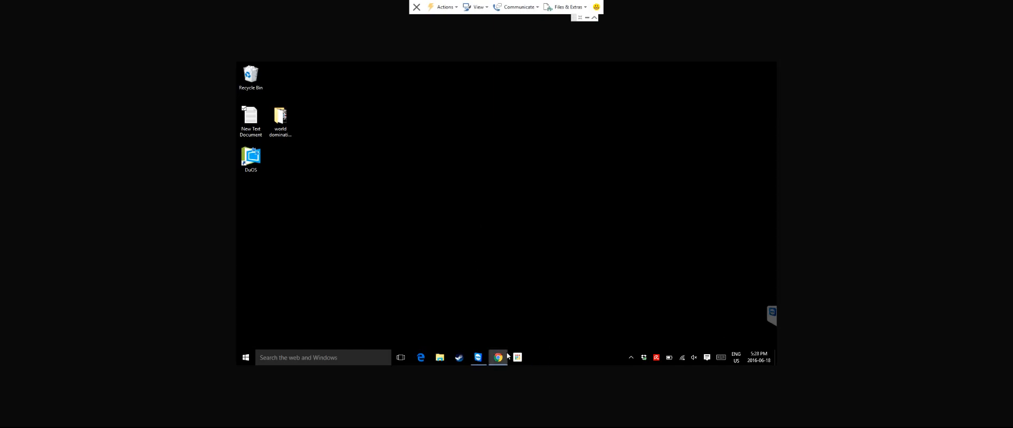
{"action": "left_click", "coordinate": [478, 358]}
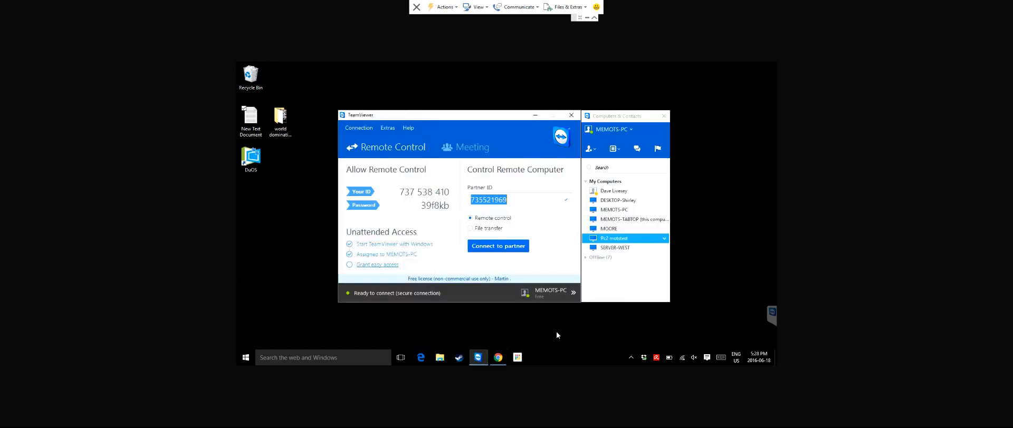
{"action": "left_click", "coordinate": [498, 358]}
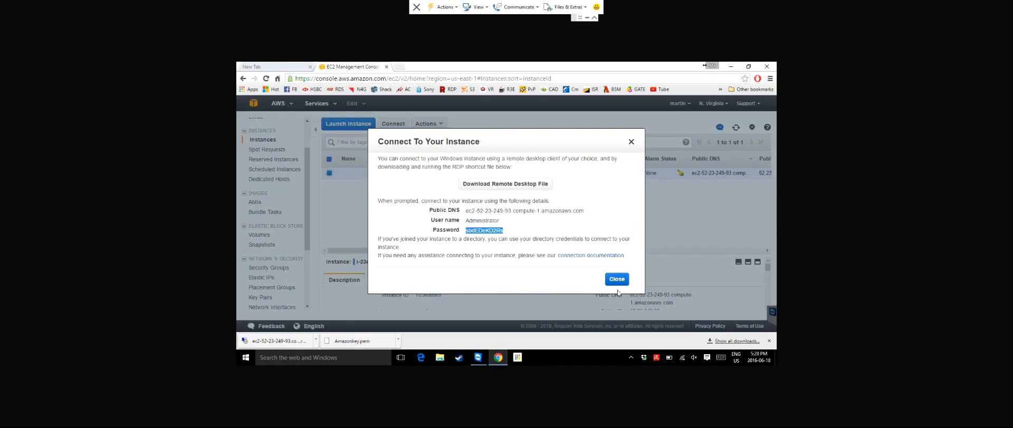
- Launch the downloaded .rdp file and sign in with the Administrator password, trusting the server certificate
{"action": "left_click", "coordinate": [297, 343]}
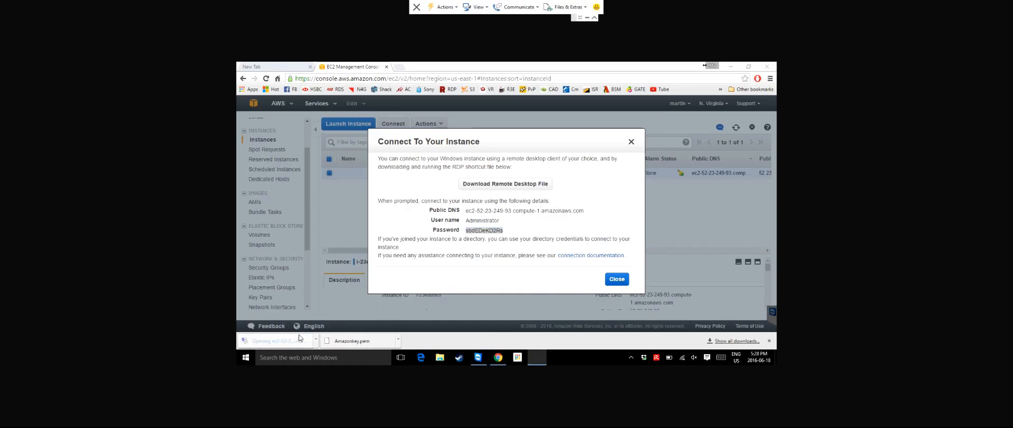
{"action": "left_click", "coordinate": [552, 252]}
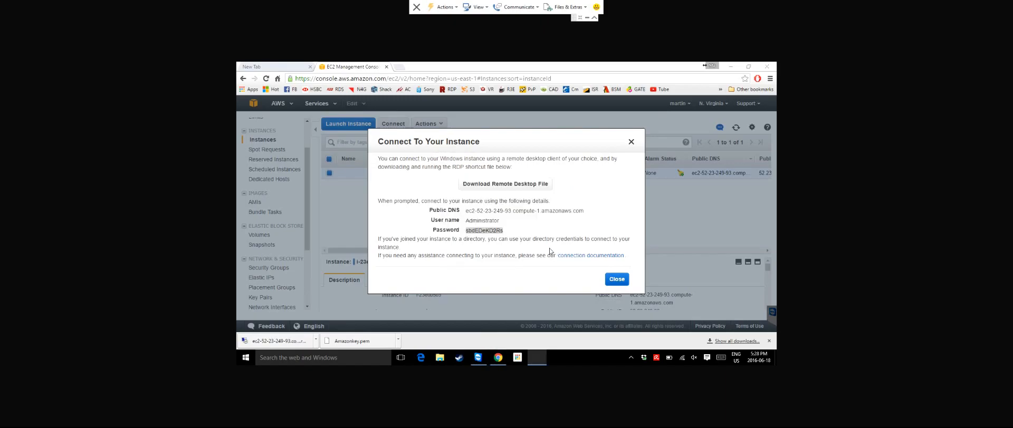
{"action": "type", "text": "•••••••••••"}
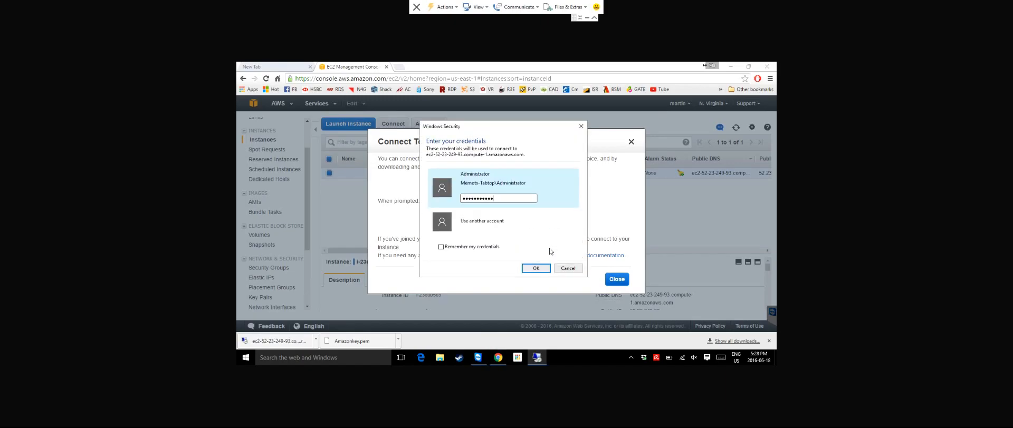
{"action": "left_click", "coordinate": [536, 269]}
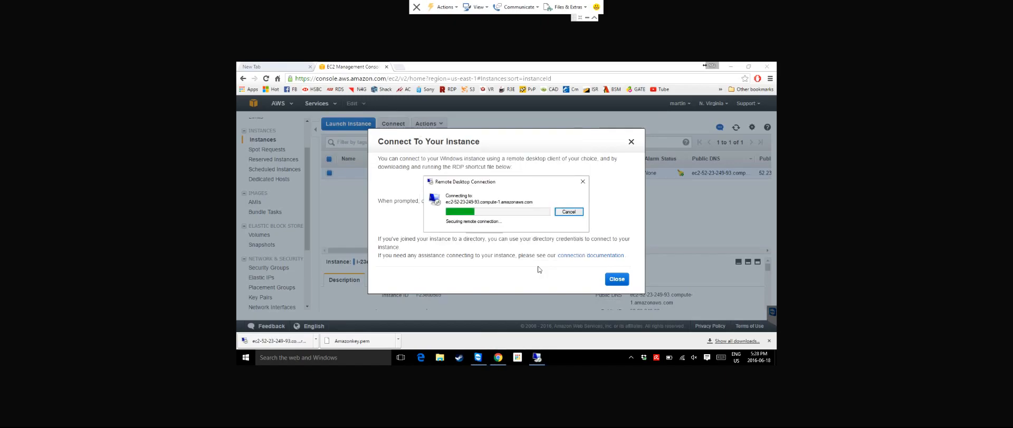
{"action": "left_click", "coordinate": [529, 277]}
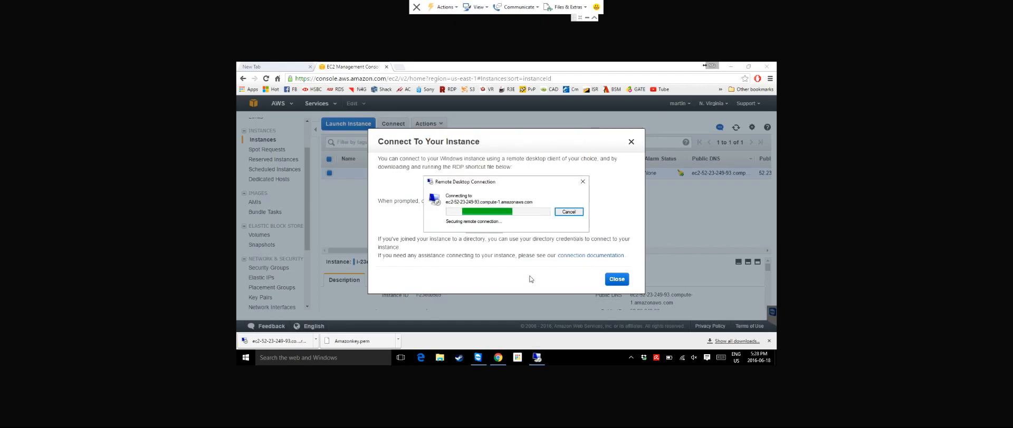
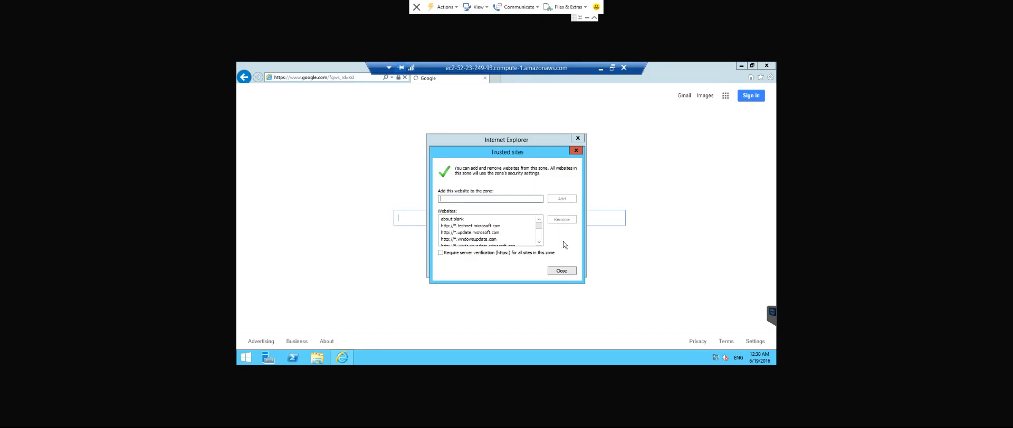
- Add the blocked Google sites, including apis.google.com, to Internet Explorer's Trusted sites
{"action": "left_click", "coordinate": [561, 271]}
{"action": "left_click", "coordinate": [565, 216]}
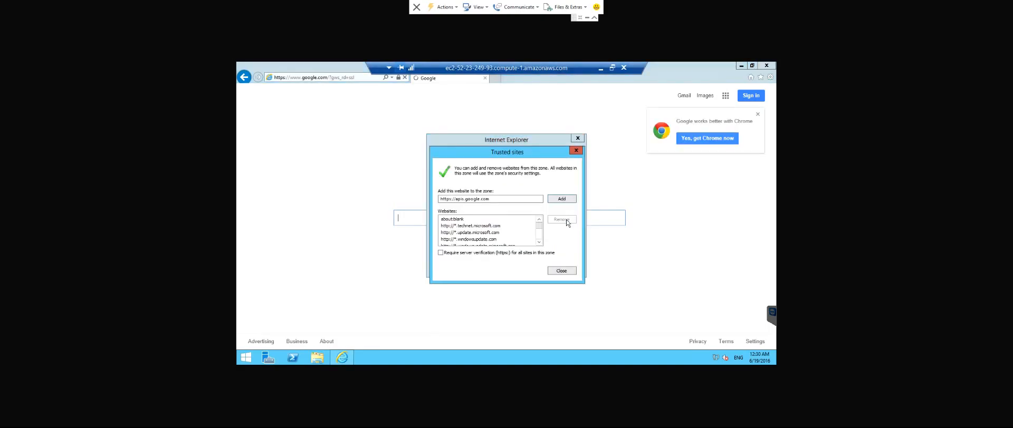
{"action": "left_click", "coordinate": [563, 270]}
{"action": "left_click", "coordinate": [565, 217]}
{"action": "left_click", "coordinate": [565, 271]}
{"action": "left_click", "coordinate": [568, 219]}
{"action": "left_click", "coordinate": [568, 202]}
{"action": "left_click", "coordinate": [564, 272]}
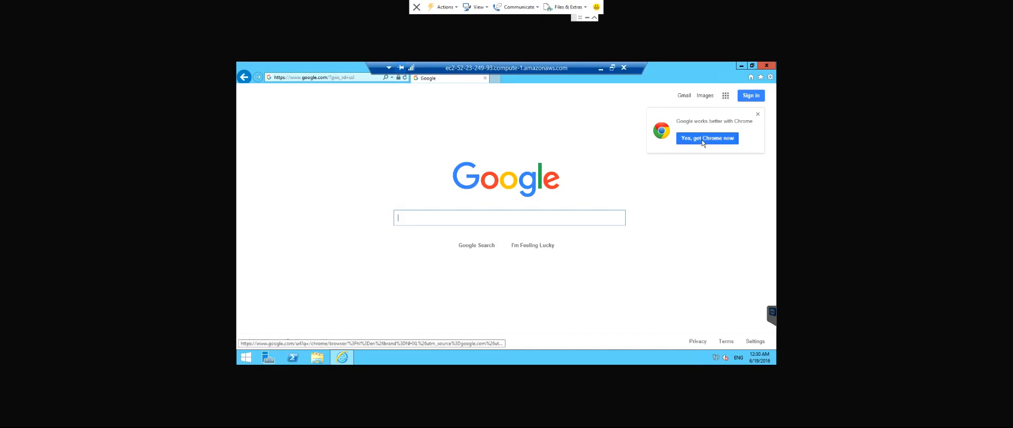
- Accept Google's offer to get Chrome, trusting ssl.google-analytics.com and the doubleclick site
{"action": "left_click", "coordinate": [732, 140]}
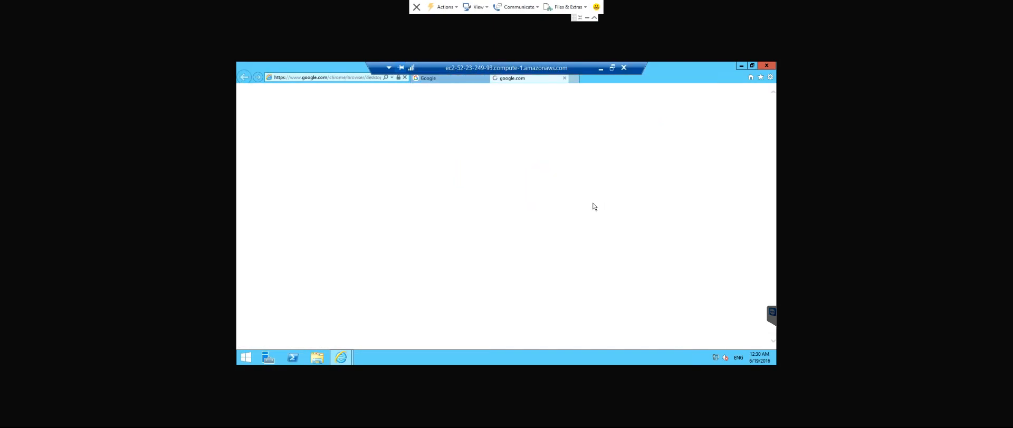
{"action": "left_click", "coordinate": [560, 216]}
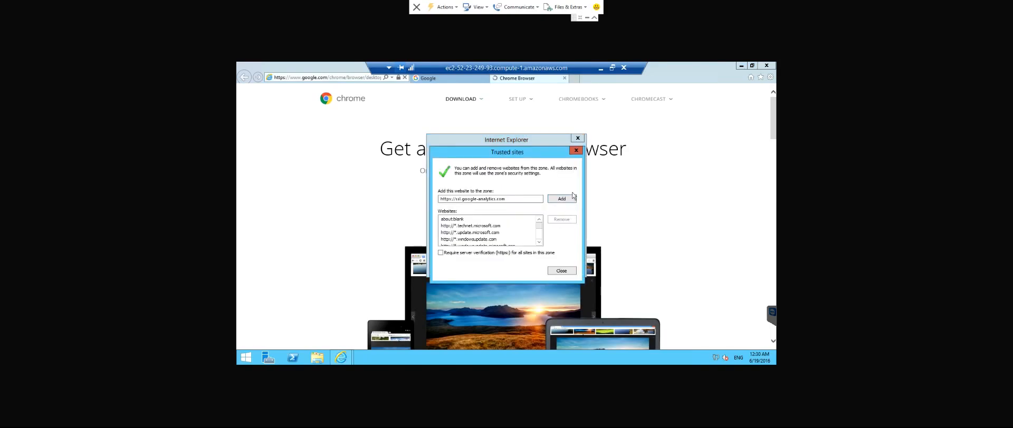
{"action": "left_click", "coordinate": [562, 199]}
{"action": "left_click", "coordinate": [561, 270]}
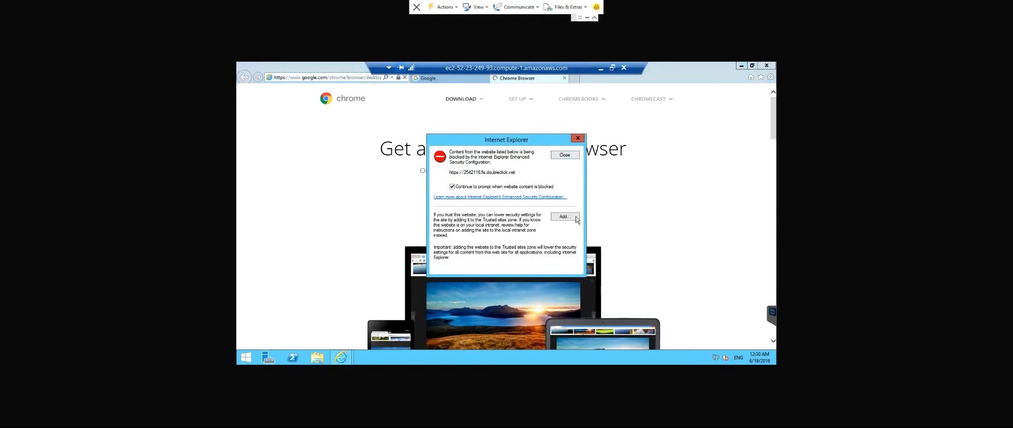
{"action": "left_click", "coordinate": [576, 217]}
{"action": "left_click", "coordinate": [565, 200]}
{"action": "left_click", "coordinate": [561, 269]}
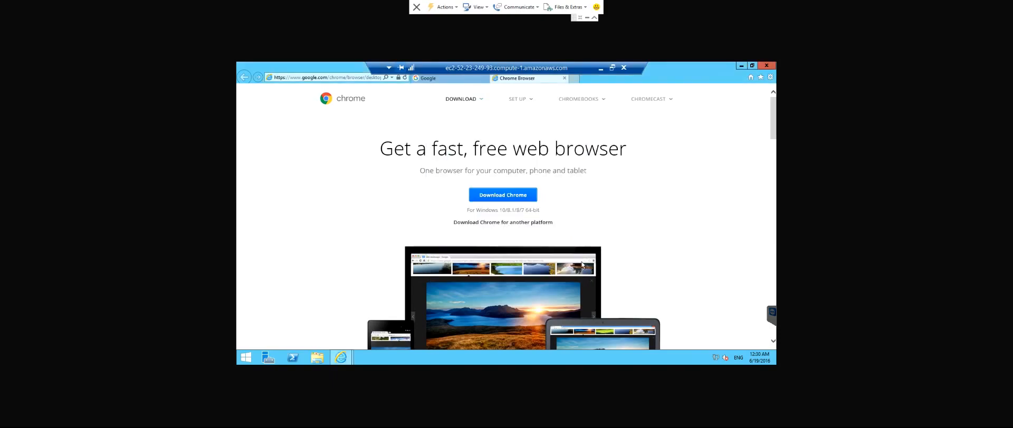
- Trust the remaining blocked sites, including accounts.google.com and ssl.gstatic.com
{"action": "left_click", "coordinate": [574, 218]}
{"action": "left_click", "coordinate": [562, 198]}
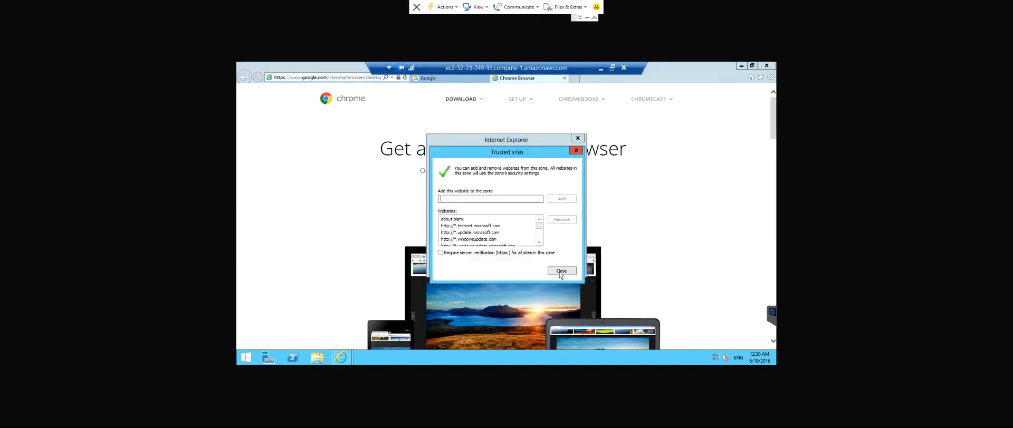
{"action": "left_click", "coordinate": [561, 274]}
{"action": "left_click", "coordinate": [563, 216]}
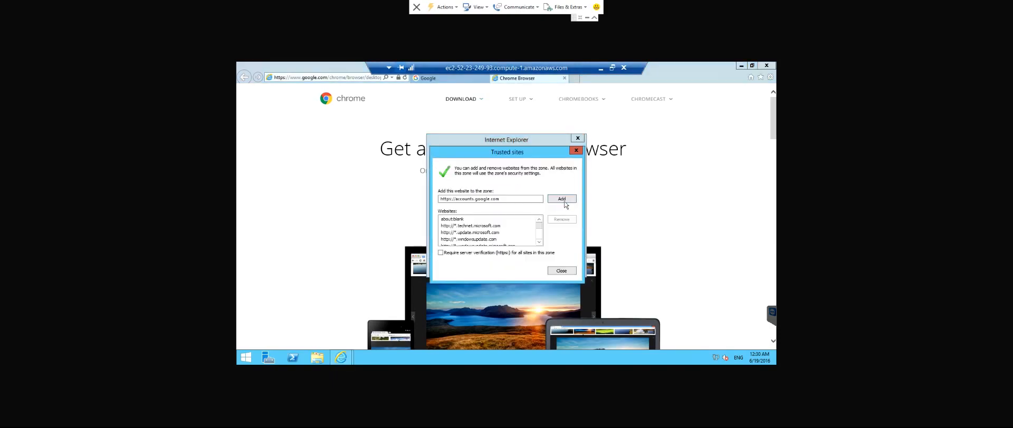
{"action": "left_click", "coordinate": [562, 199]}
{"action": "left_click", "coordinate": [561, 270]}
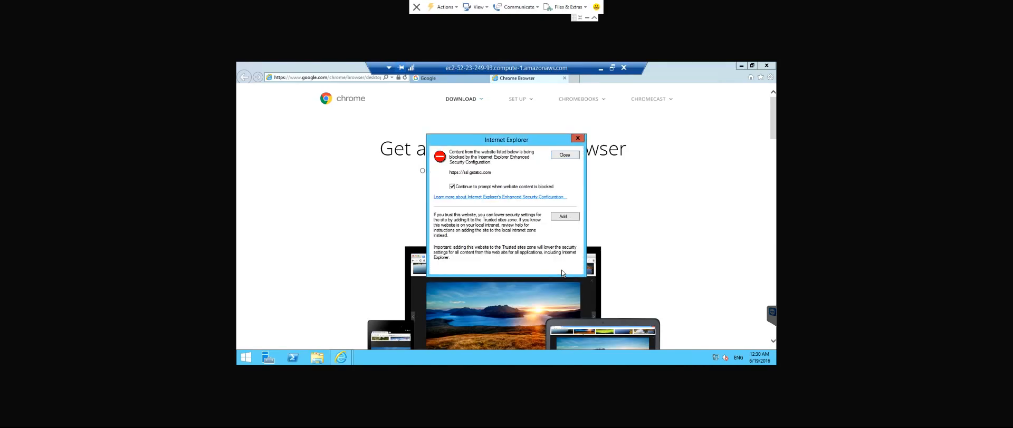
{"action": "left_click", "coordinate": [569, 219]}
{"action": "left_click", "coordinate": [568, 199]}
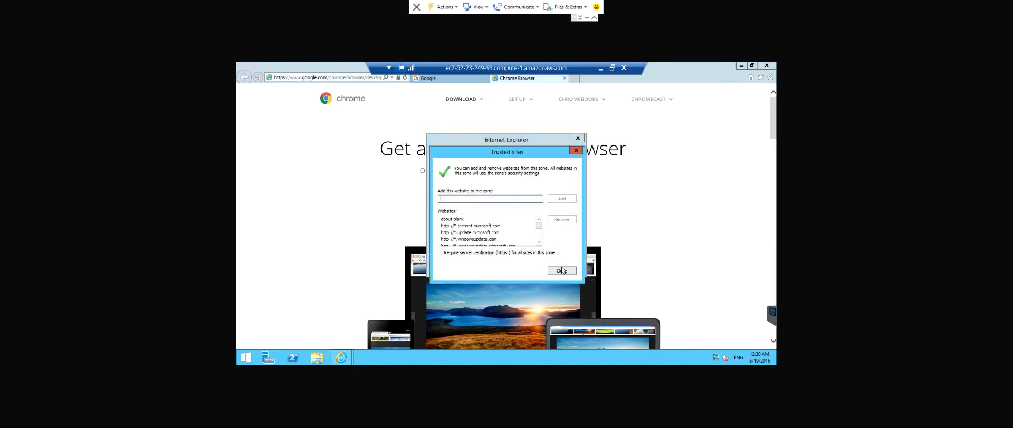
{"action": "left_click", "coordinate": [563, 270]}
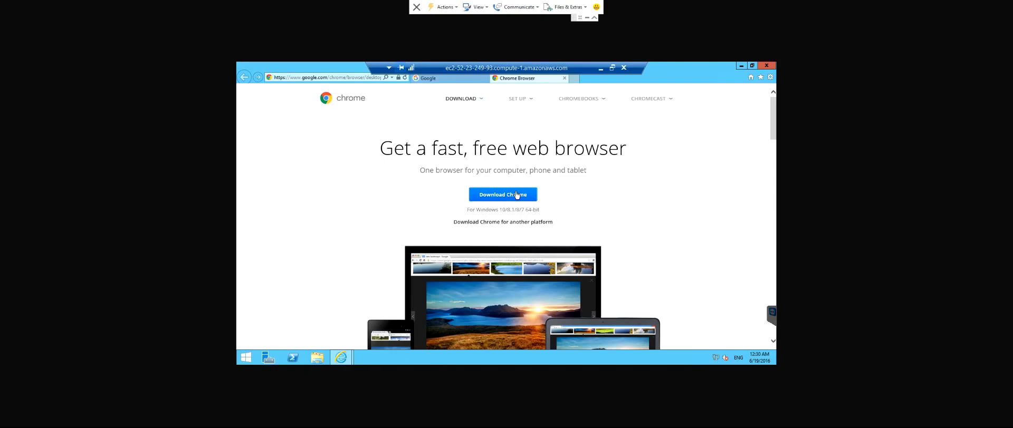
- Start the Chrome download, accept the terms, and add dl.google.com to Trusted sites
{"action": "left_click", "coordinate": [517, 195]}
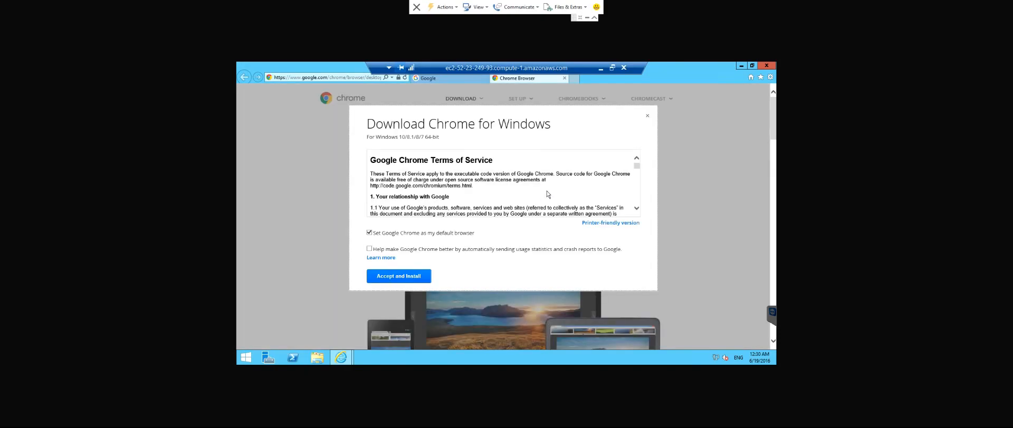
{"action": "left_click", "coordinate": [409, 277]}
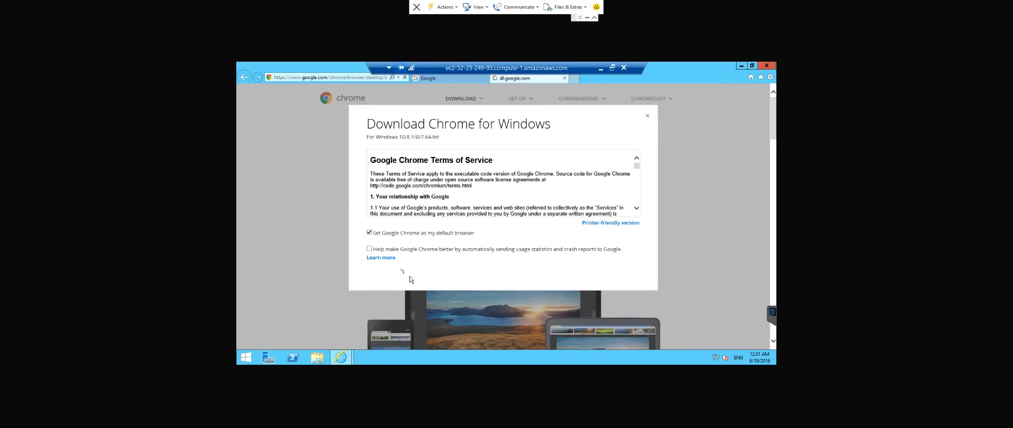
{"action": "left_click", "coordinate": [565, 216]}
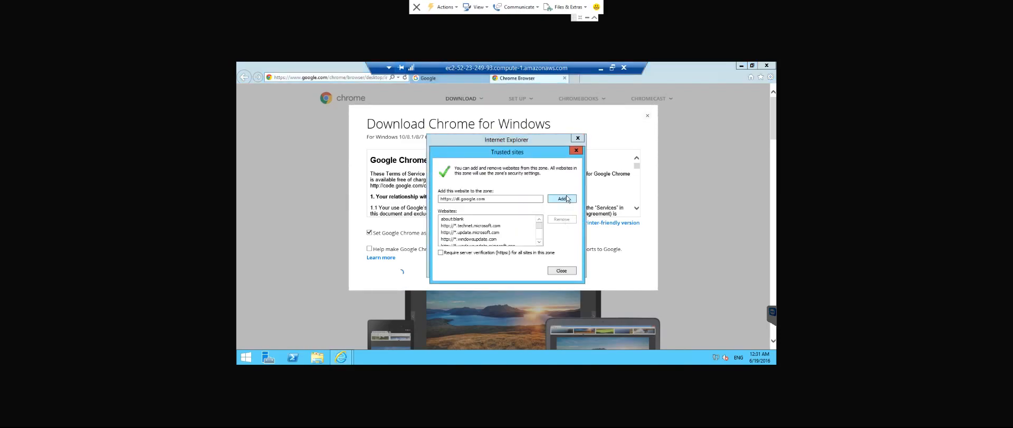
{"action": "left_click", "coordinate": [563, 199]}
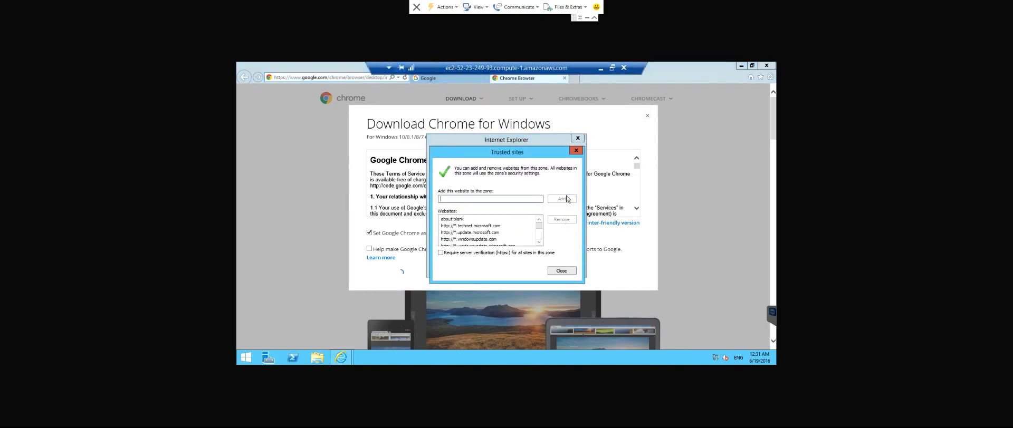
{"action": "left_click", "coordinate": [561, 271]}
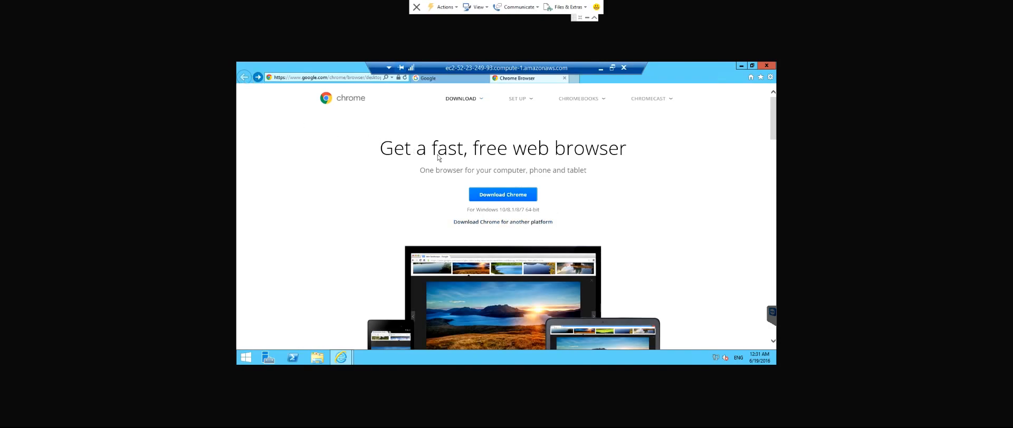
- Accept the Chrome terms again and save ChromeSetup.exe
{"action": "left_click", "coordinate": [509, 196]}
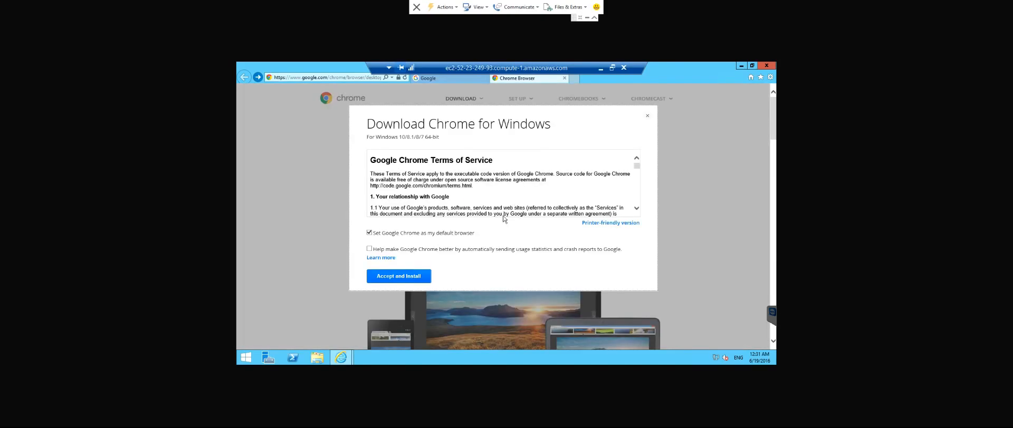
{"action": "left_click", "coordinate": [393, 276]}
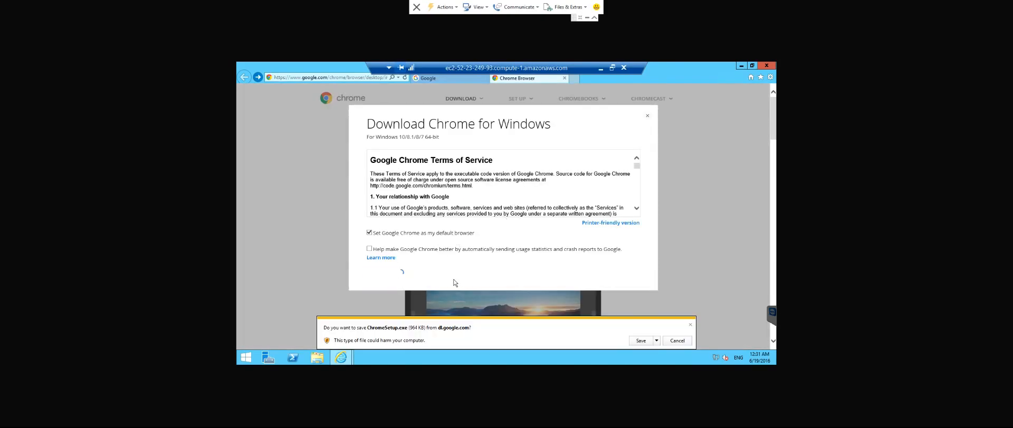
{"action": "left_click", "coordinate": [641, 341]}
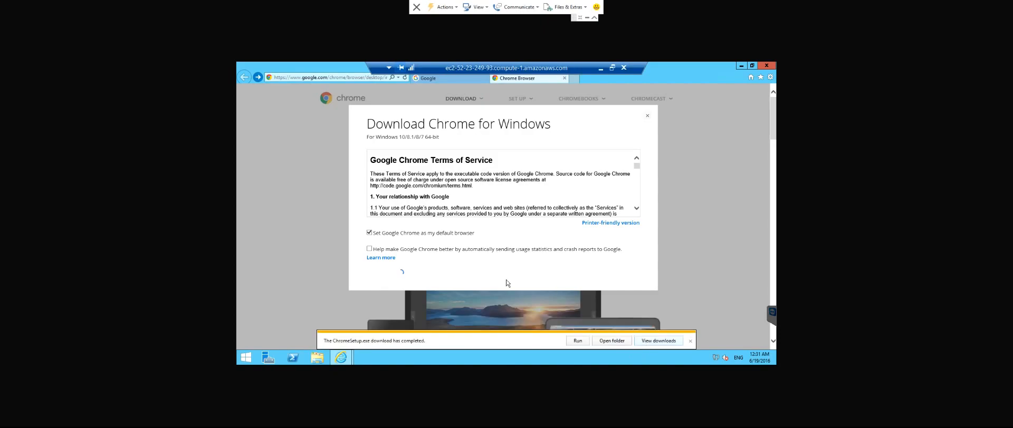
- Run ChromeSetup.exe, choose Google Chrome for opening webpages, and close all Internet Explorer tabs
{"action": "left_click", "coordinate": [584, 341]}
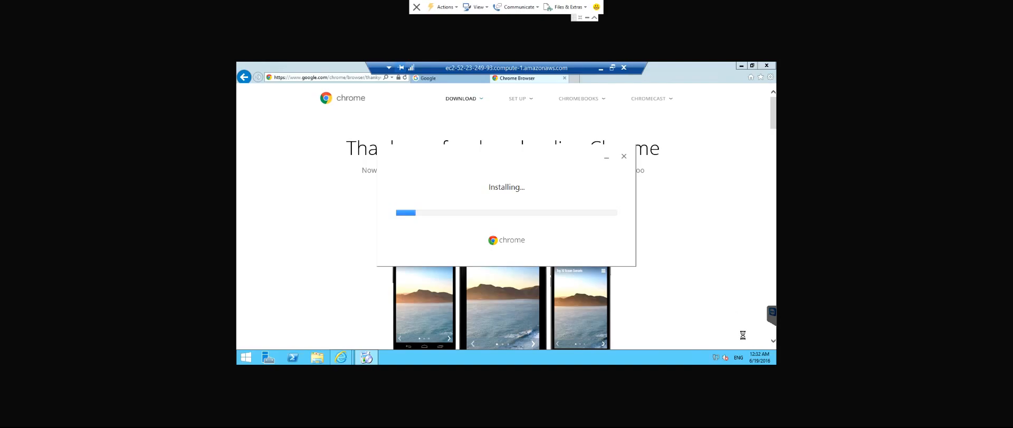
{"action": "mouse_move", "coordinate": [761, 360]}
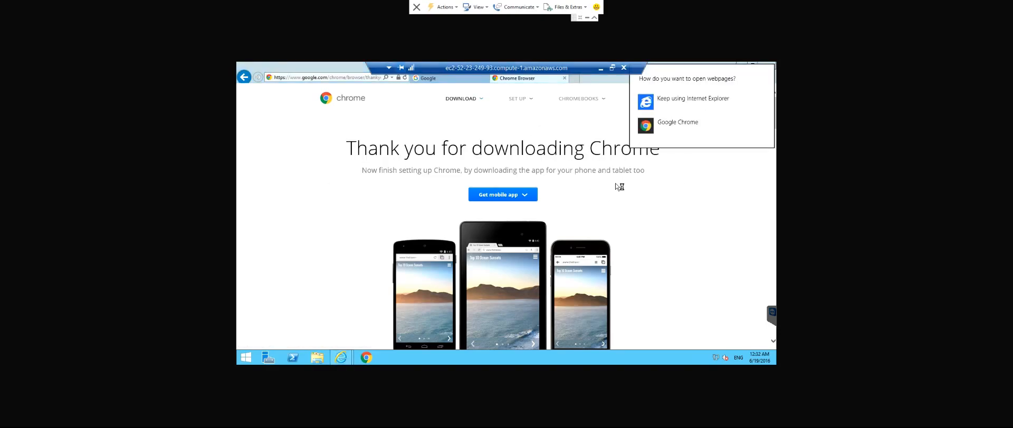
{"action": "left_click", "coordinate": [674, 125]}
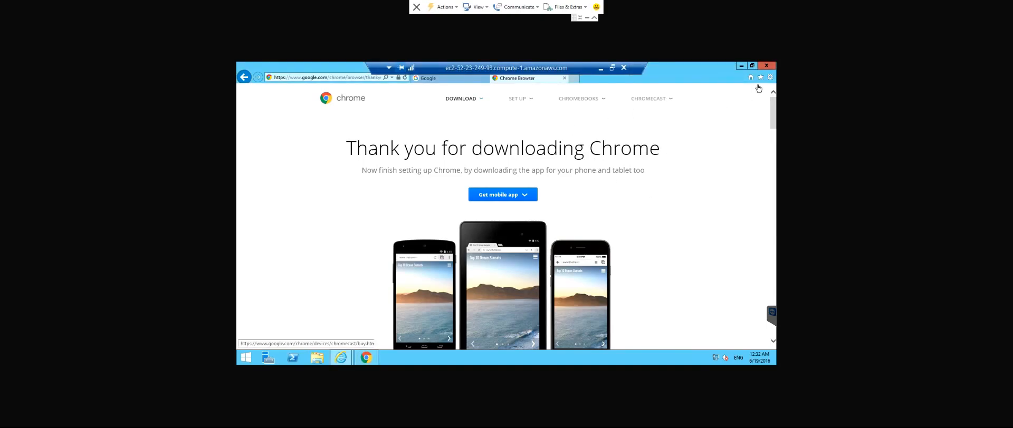
{"action": "left_click", "coordinate": [767, 66]}
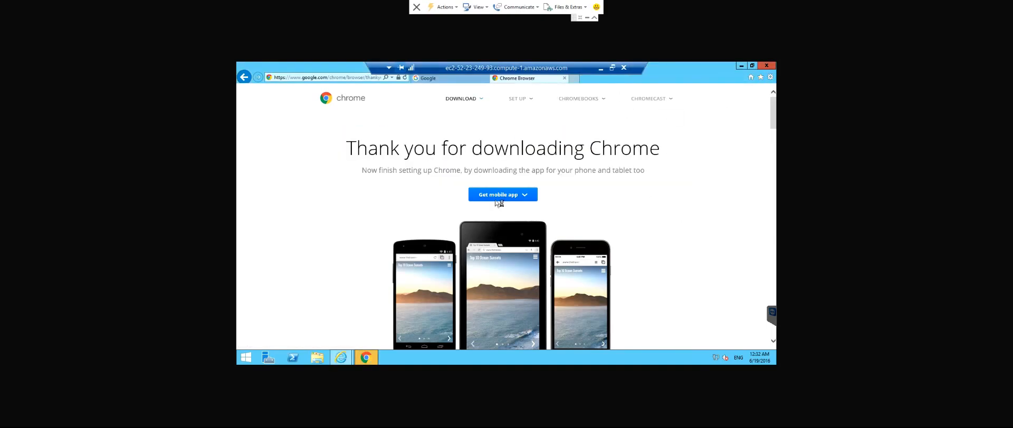
{"action": "left_click", "coordinate": [492, 213]}
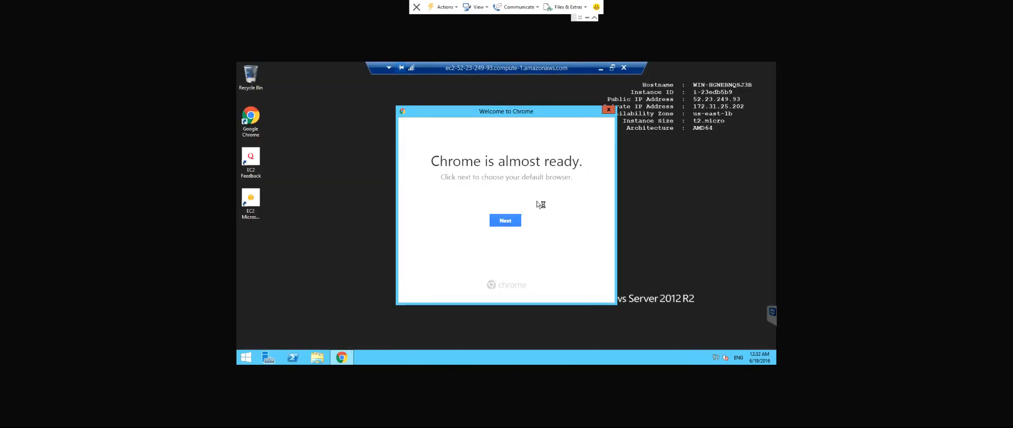
- Clear Chrome's welcome tabs, search for 'steampower', and open the Steam store site
{"action": "left_click", "coordinate": [504, 220]}
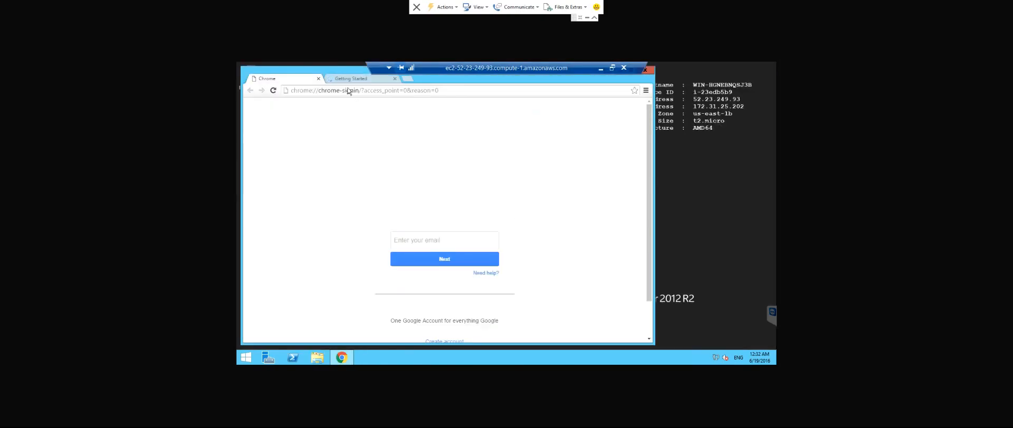
{"action": "left_click", "coordinate": [335, 79]}
{"action": "left_click", "coordinate": [395, 79]}
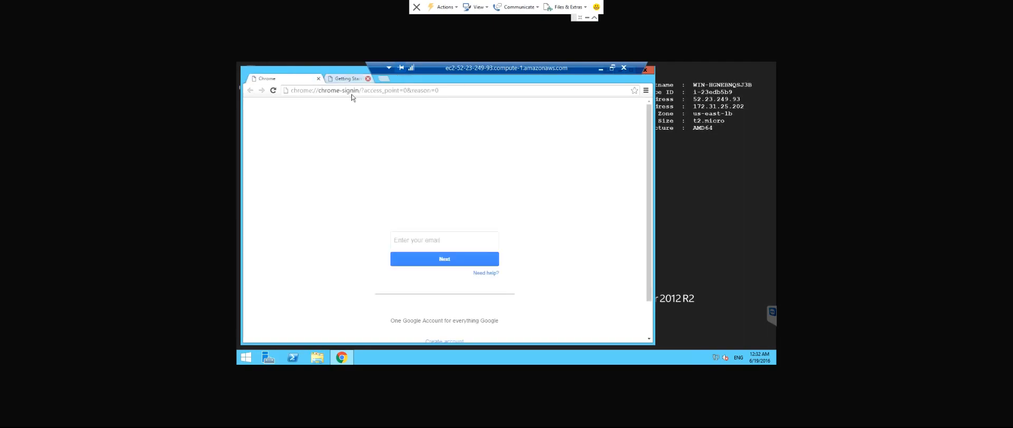
{"action": "left_click", "coordinate": [314, 92]}
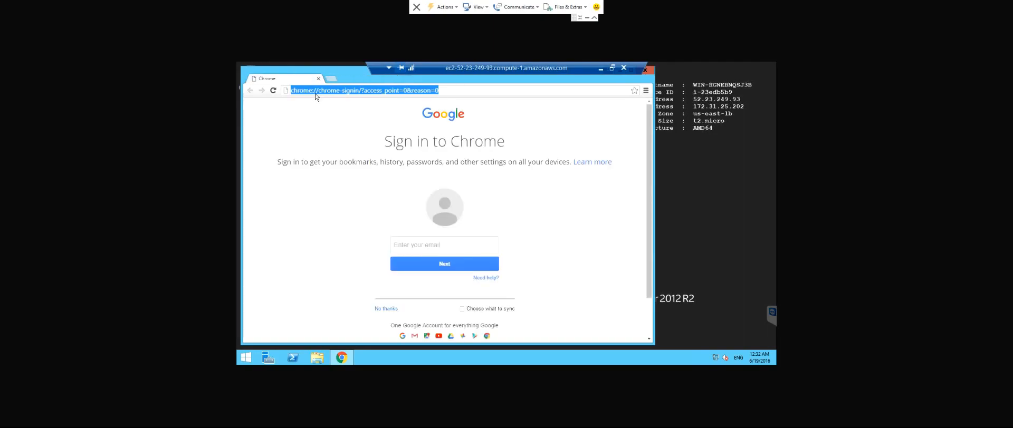
{"action": "type", "text": "steampowered"}
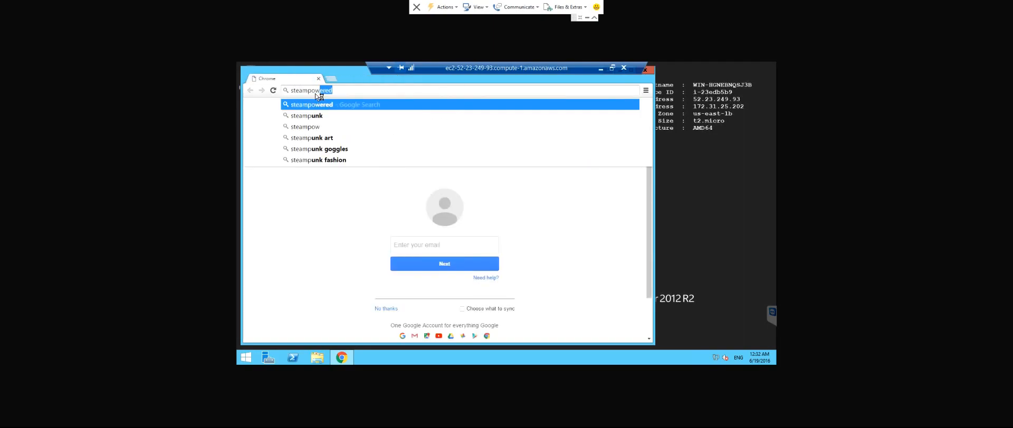
{"action": "left_click", "coordinate": [325, 105]}
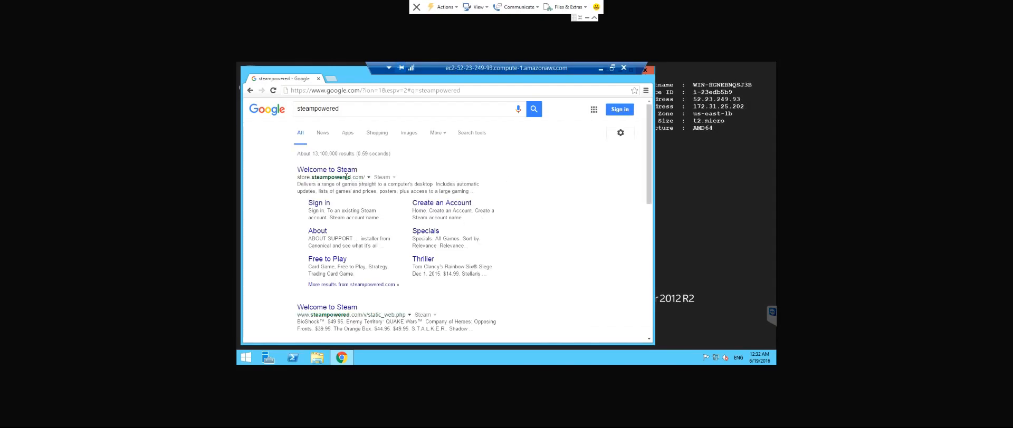
{"action": "left_click", "coordinate": [336, 171]}
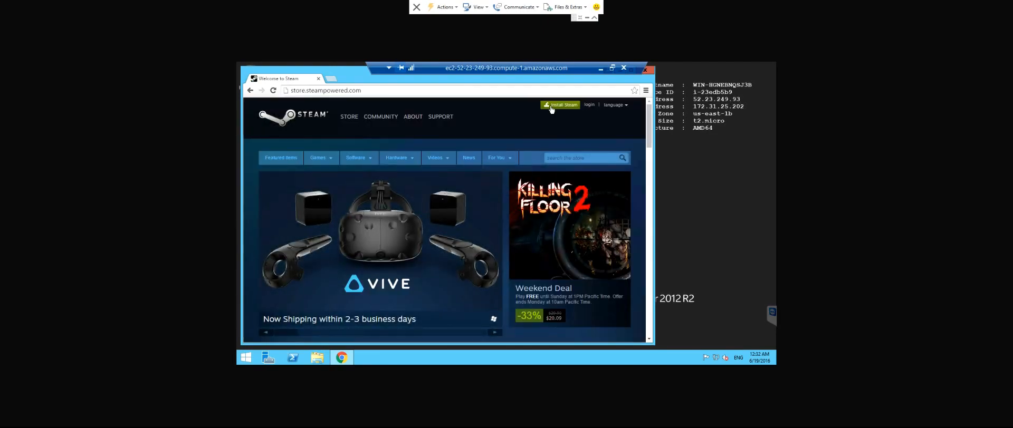
- Download SteamSetup.exe from the Install Steam page and allow it to run
{"action": "left_click", "coordinate": [556, 105]}
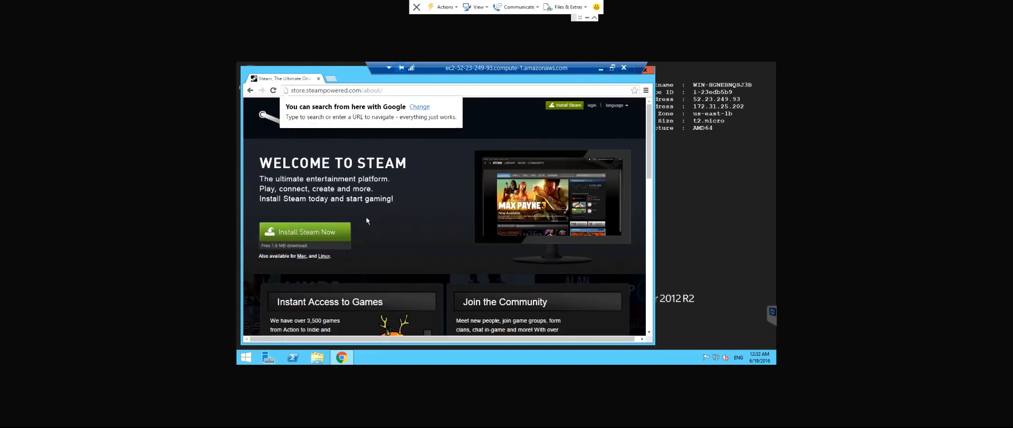
{"action": "left_click", "coordinate": [327, 229]}
{"action": "left_click", "coordinate": [290, 335]}
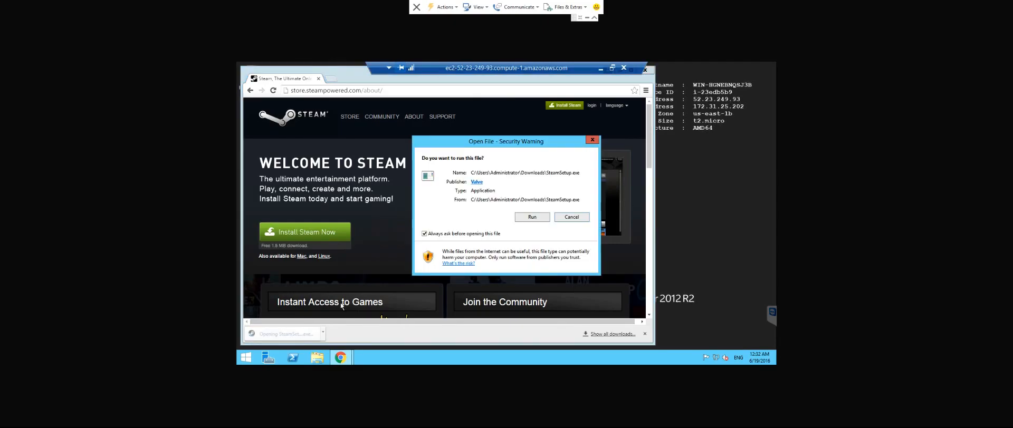
{"action": "left_click", "coordinate": [516, 221]}
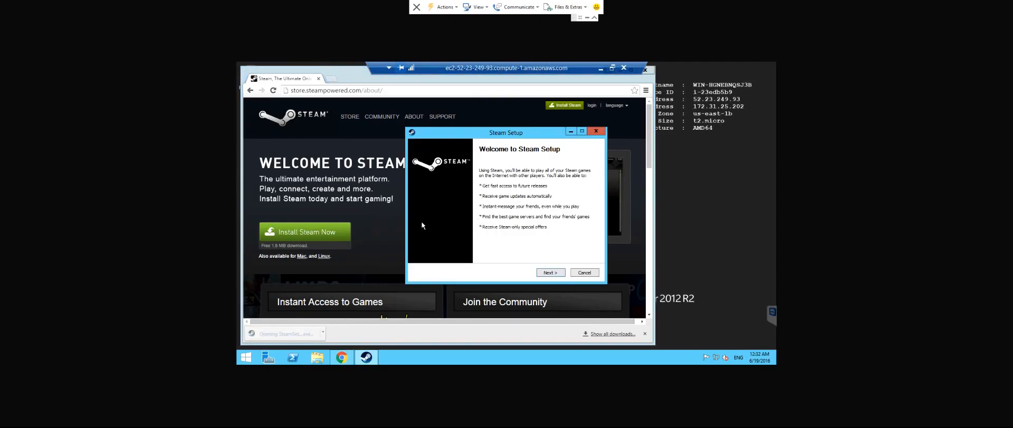
- Install Steam with English and the default location, launch it, and maximize Chrome
{"action": "left_click", "coordinate": [550, 272]}
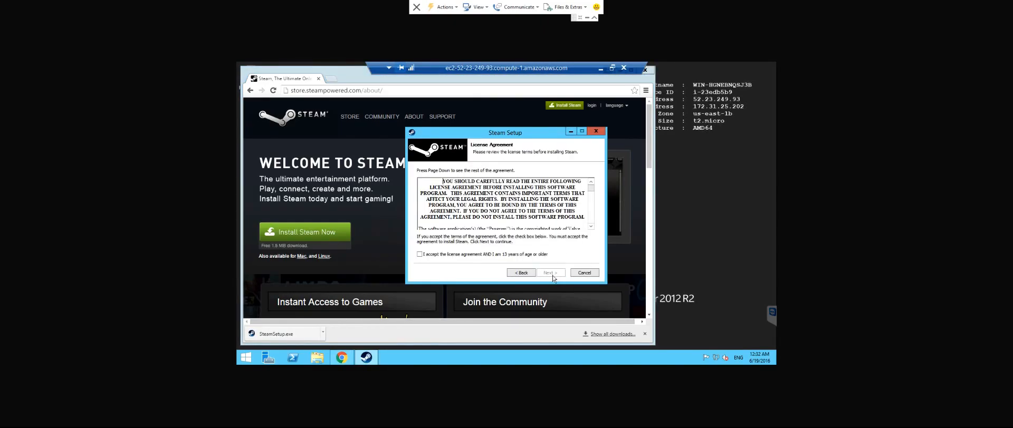
{"action": "left_click", "coordinate": [457, 255]}
{"action": "left_click", "coordinate": [548, 272]}
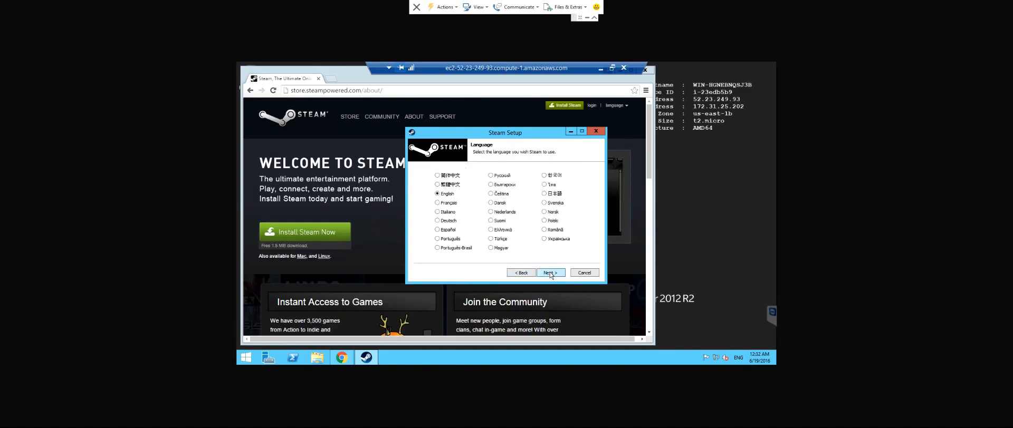
{"action": "left_click", "coordinate": [552, 273]}
{"action": "left_click", "coordinate": [552, 273]}
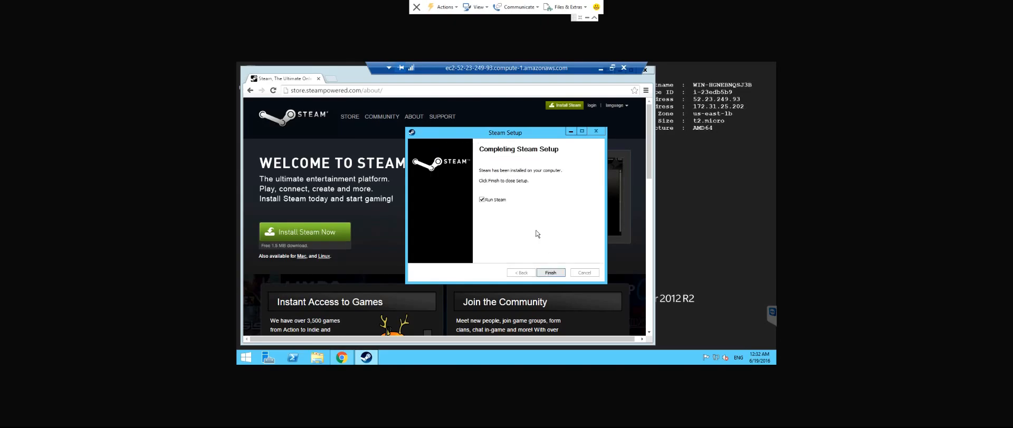
{"action": "left_click", "coordinate": [549, 274]}
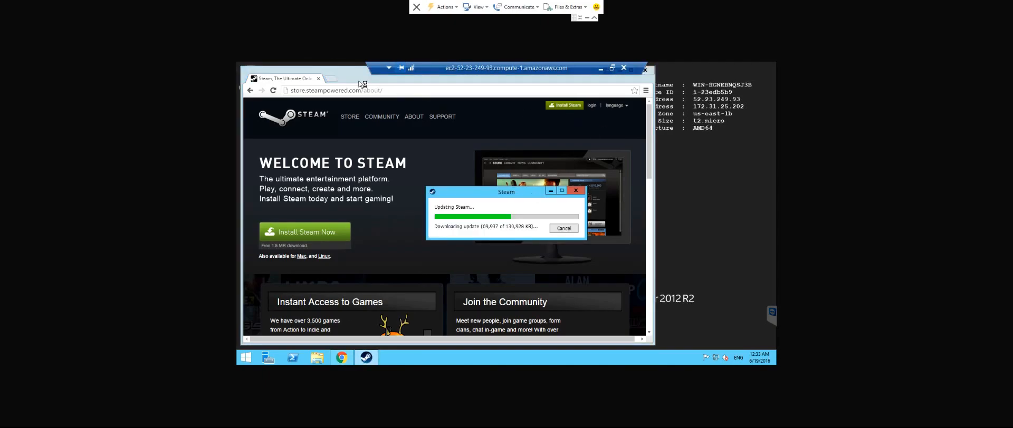
{"action": "double_click", "coordinate": [370, 79]}
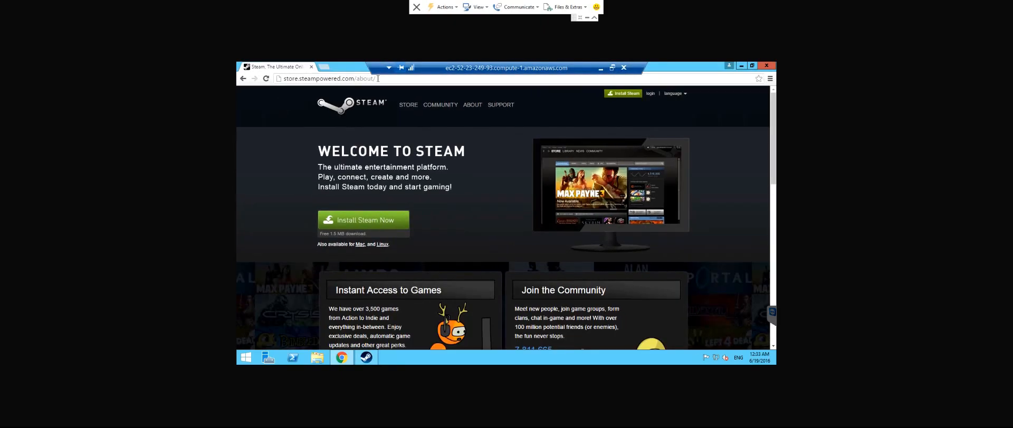
{"action": "left_click", "coordinate": [373, 362]}
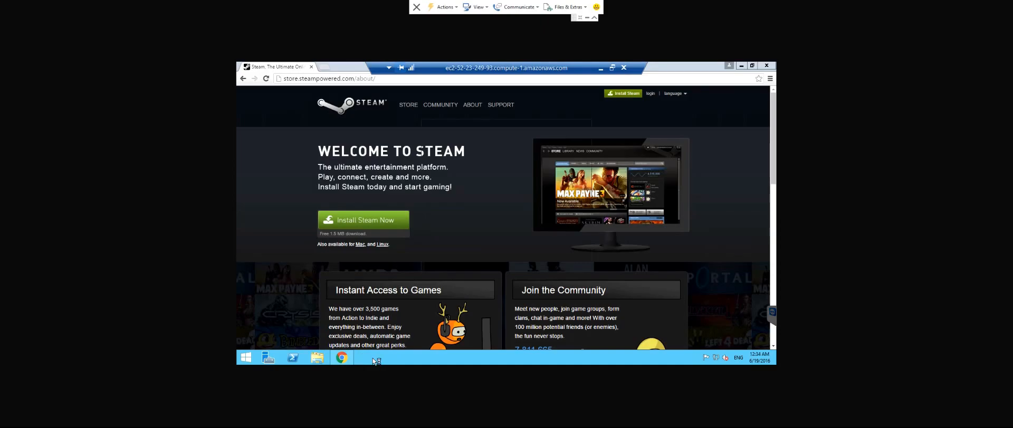
- Log in to the existing Steam account by entering the account name and password
{"action": "left_click", "coordinate": [479, 251]}
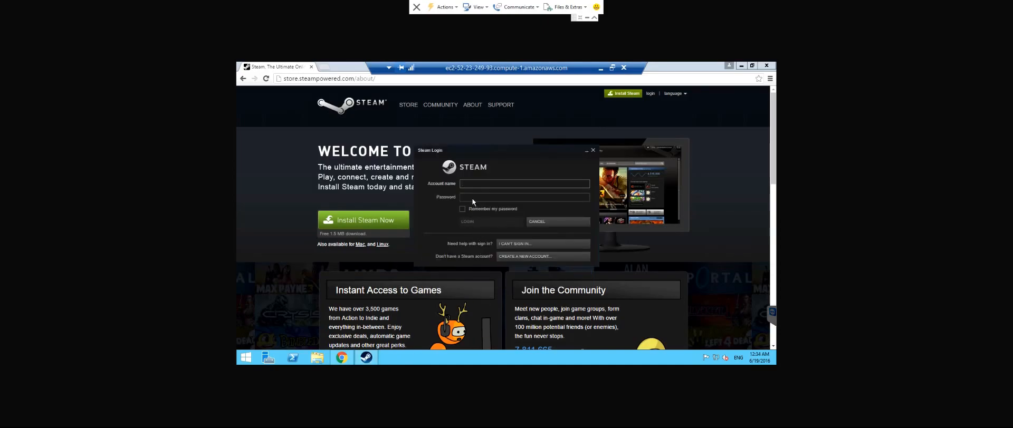
{"action": "type", "text": "motsme3"}
{"action": "key", "text": "Tab"}
{"action": "type", "text": "•••"}
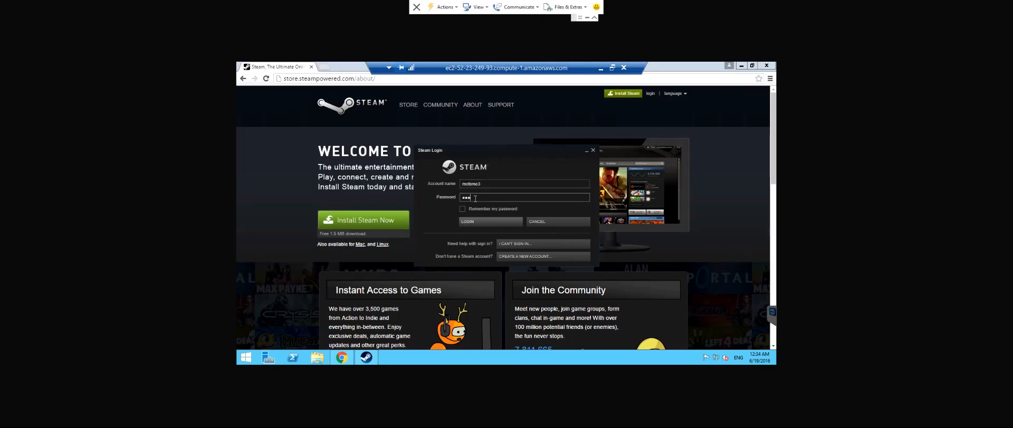
{"action": "type", "text": "•••••"}
{"action": "key", "text": "Return"}
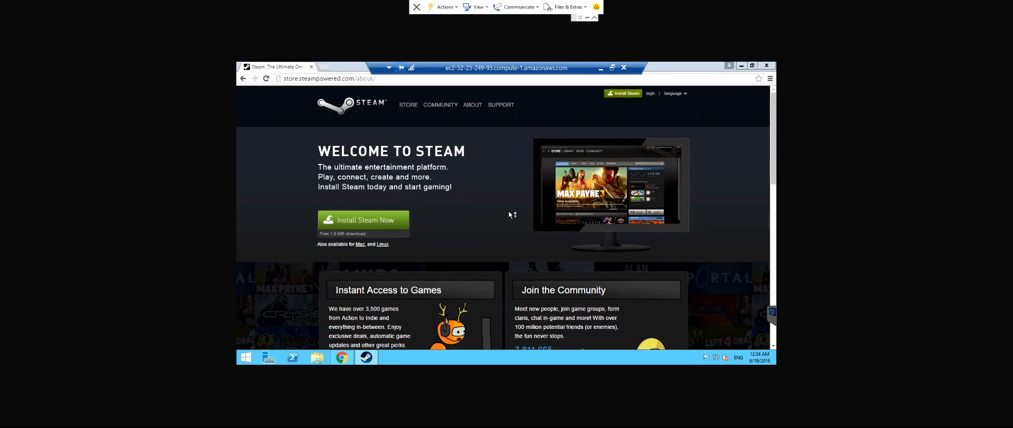
- Filter the Steam library to Tools and install RaceRoom Dedicated Server
{"action": "left_click", "coordinate": [397, 110]}
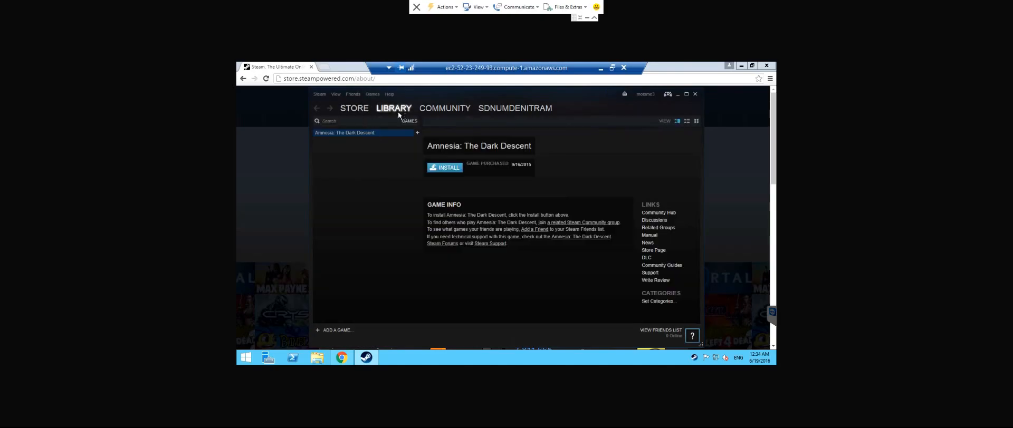
{"action": "left_click", "coordinate": [415, 124]}
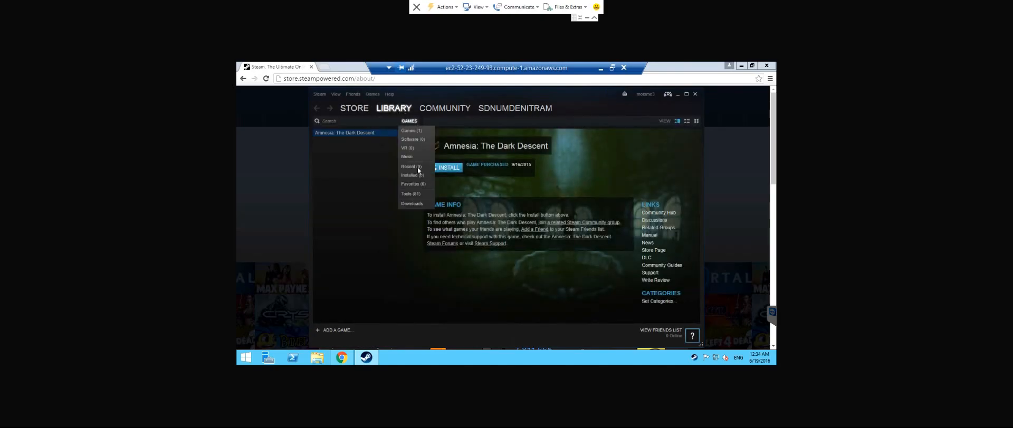
{"action": "left_click", "coordinate": [418, 195]}
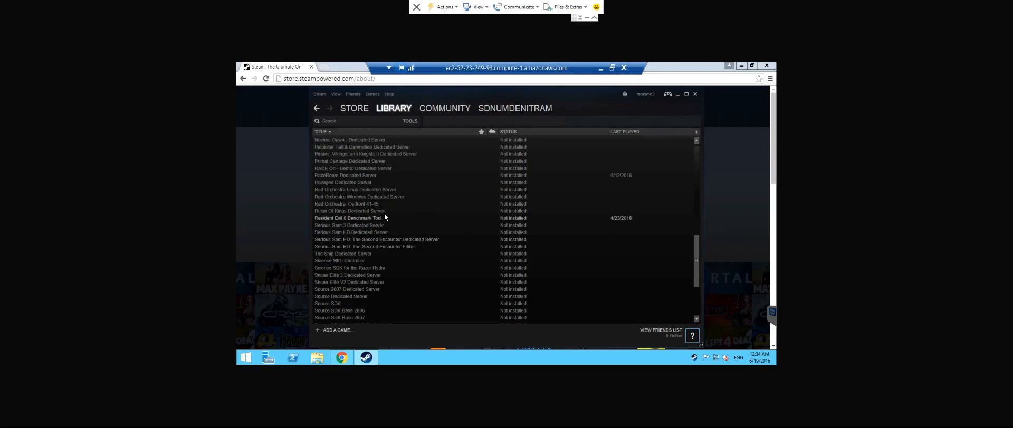
{"action": "scroll", "coordinate": [426, 251], "scroll_direction": "down", "scroll_amount": 4}
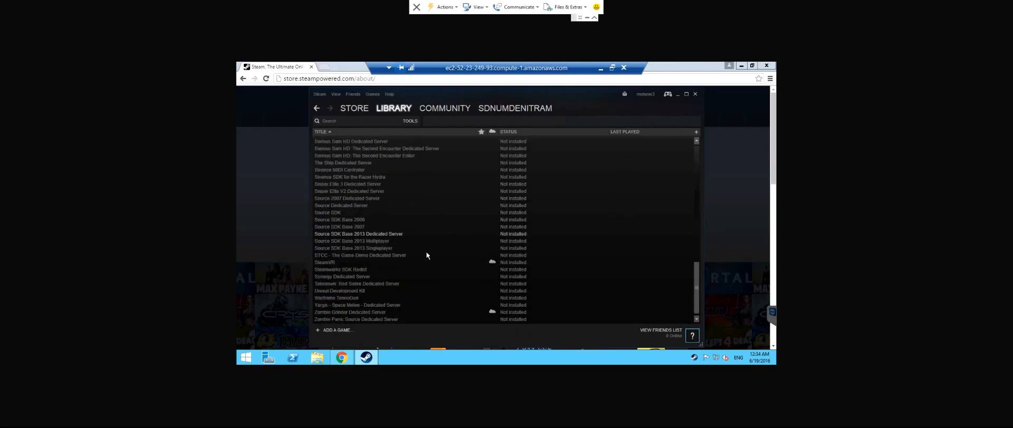
{"action": "scroll", "coordinate": [442, 265], "scroll_direction": "up", "scroll_amount": 8}
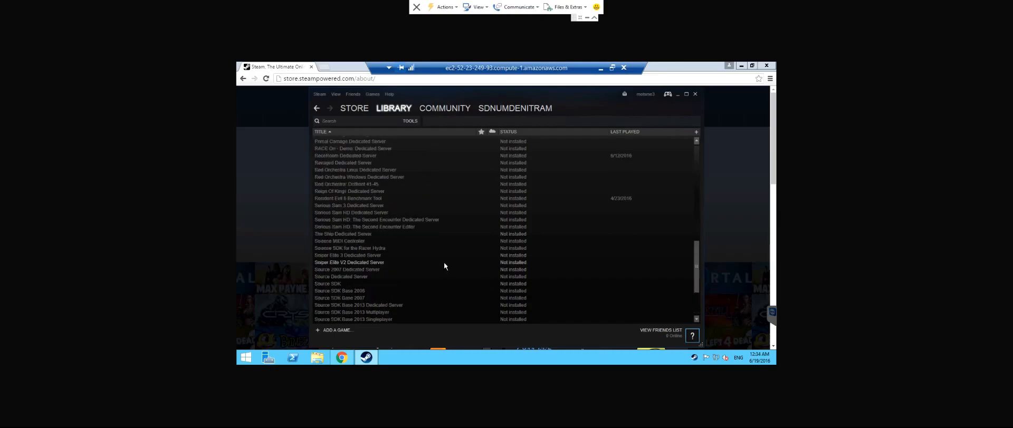
{"action": "scroll", "coordinate": [369, 262], "scroll_direction": "up", "scroll_amount": 1}
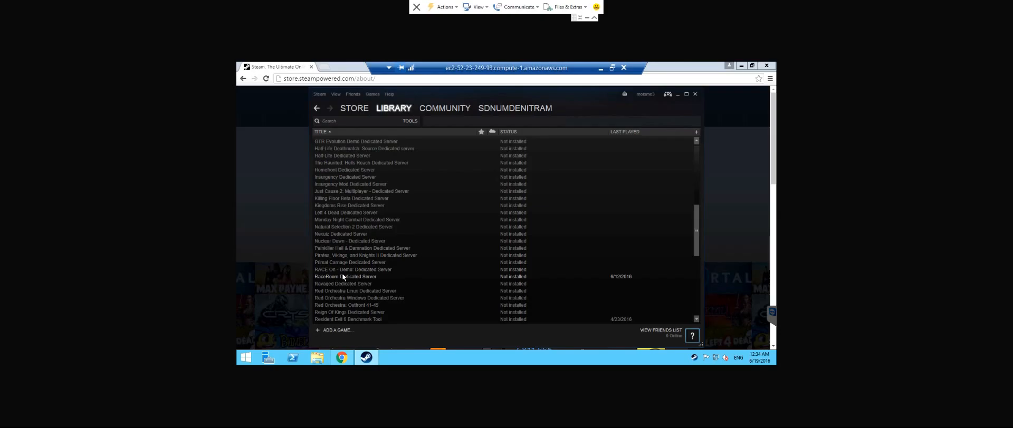
{"action": "left_click", "coordinate": [343, 275]}
{"action": "double_click", "coordinate": [391, 277]}
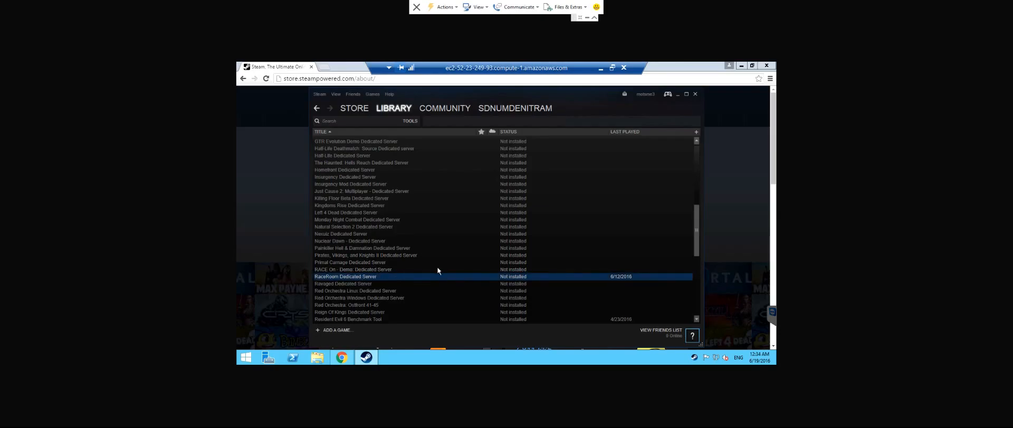
{"action": "left_click", "coordinate": [547, 274]}
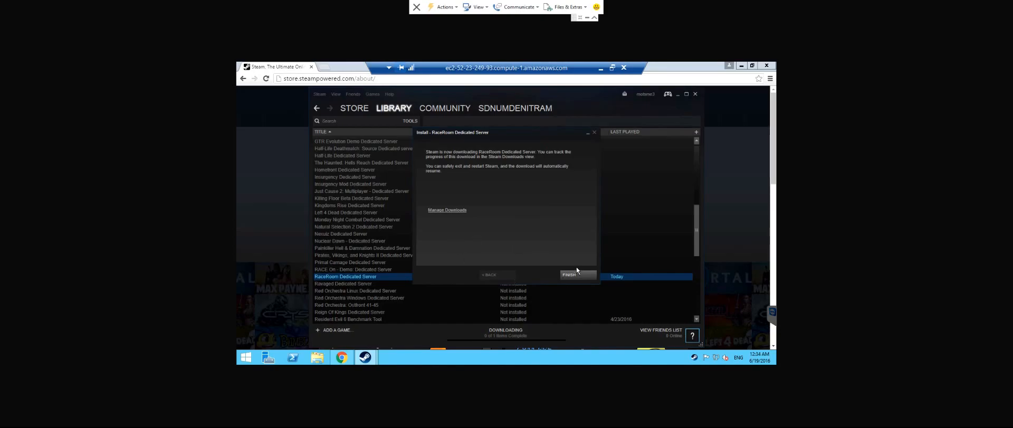
{"action": "left_click", "coordinate": [578, 273]}
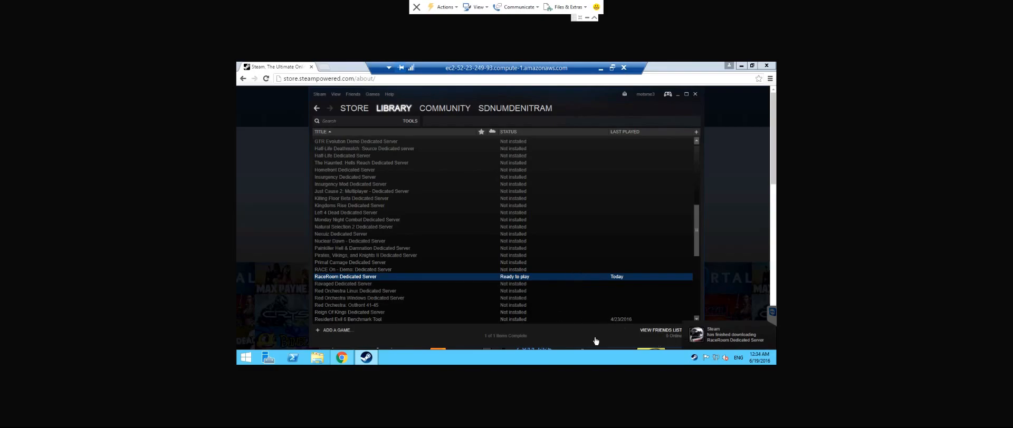
- Bring the Steam library forward and launch RaceRoom Dedicated Server
{"action": "left_click", "coordinate": [715, 342]}
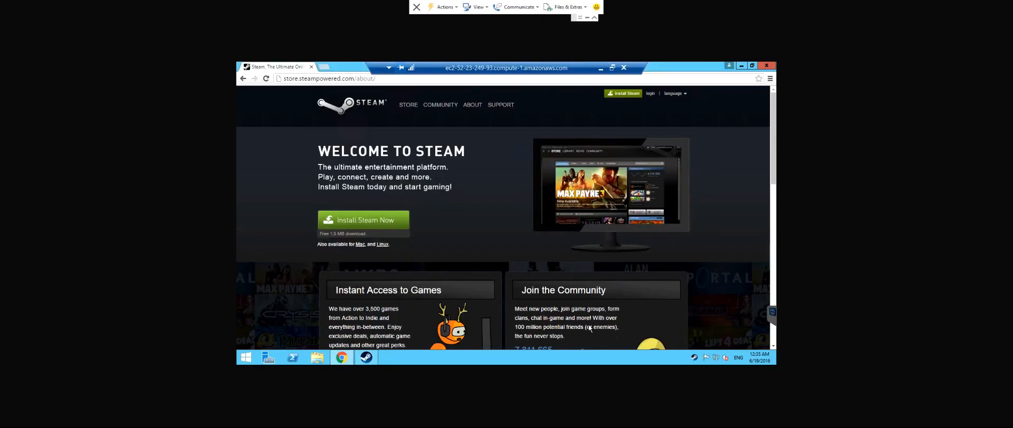
{"action": "left_click", "coordinate": [376, 360]}
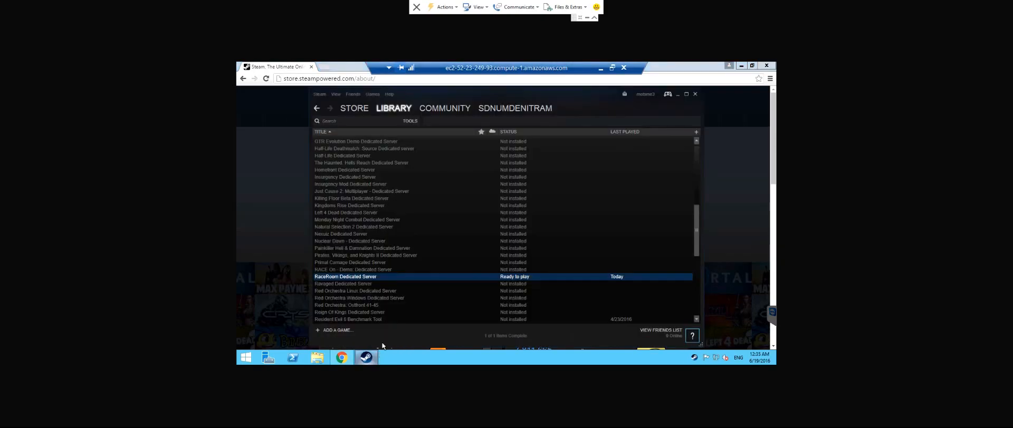
{"action": "double_click", "coordinate": [374, 276]}
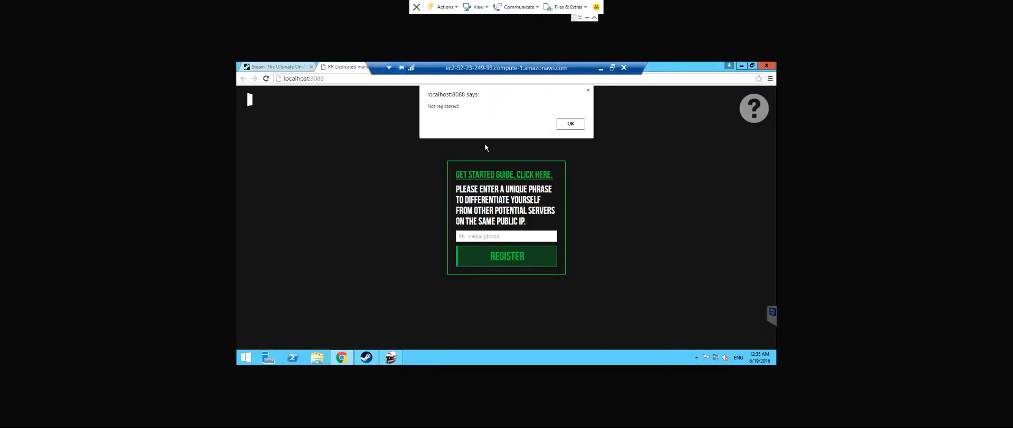
- Register this machine's IP with a unique phrase, declining the browser's password save
{"action": "left_click", "coordinate": [568, 125]}
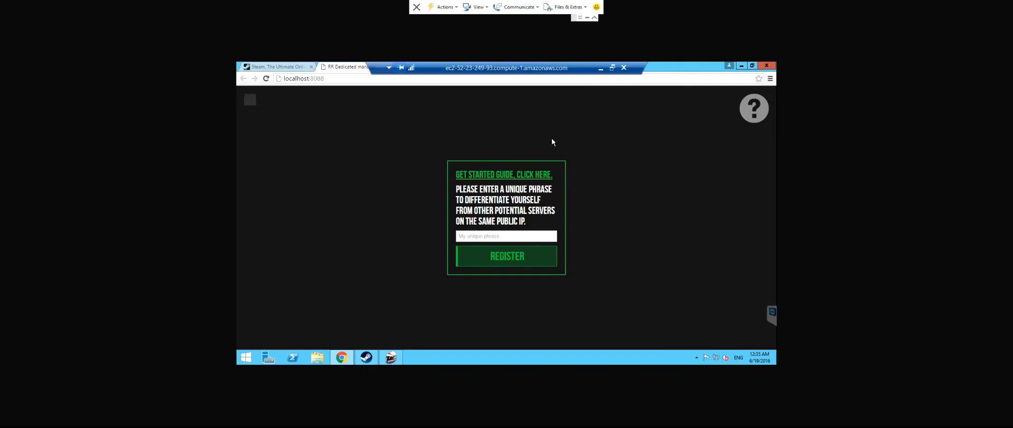
{"action": "left_click", "coordinate": [472, 238]}
{"action": "type", "text": "•"}
{"action": "key", "text": "Return"}
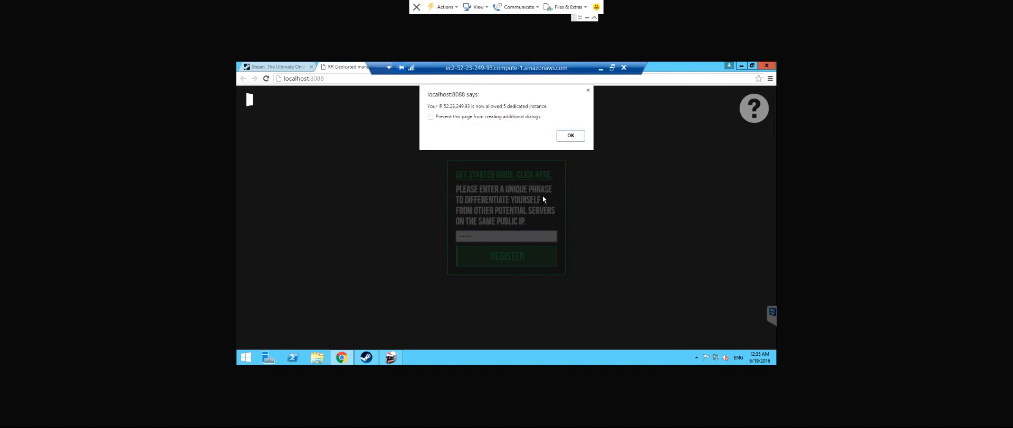
{"action": "left_click", "coordinate": [567, 136]}
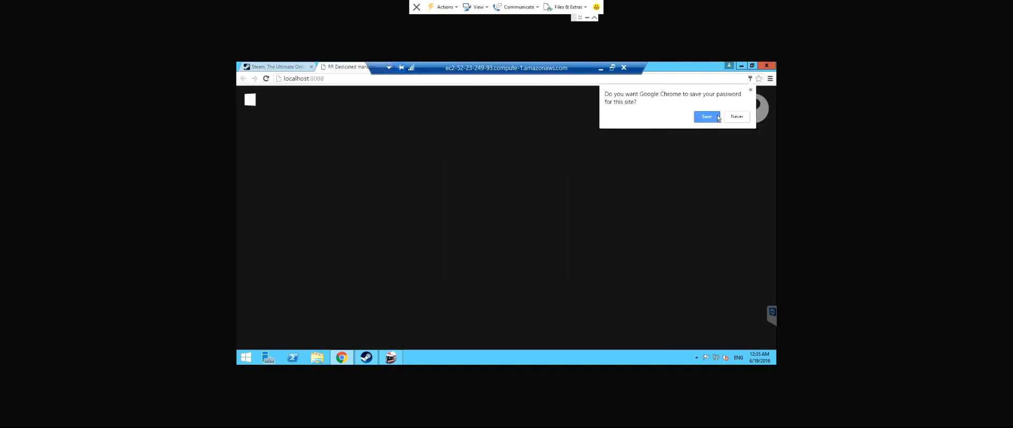
{"action": "left_click", "coordinate": [736, 116]}
- Create a new server named 'Esr f4 Champ Round 3 r1'
{"action": "left_click", "coordinate": [552, 111]}
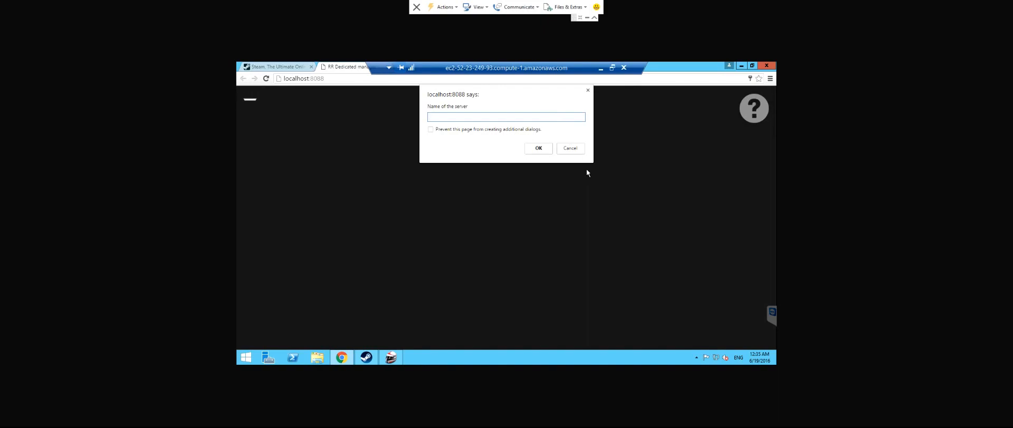
{"action": "type", "text": "Esr f34"}
{"action": "key", "text": "BackSpace"}
{"action": "type", "text": "Champ:"}
{"action": "type", "text": " Race 3"}
{"action": "key", "text": "BackSpace"}
{"action": "key", "text": "BackSpace"}
{"action": "key", "text": "BackSpace"}
{"action": "key", "text": "BackSpace"}
{"action": "type", "text": "ound "}
{"action": "type", "text": "3 r3"}
- Confirm the server name and replace the car selection with the Tatuus F4 Cup class
{"action": "left_click", "coordinate": [530, 149]}
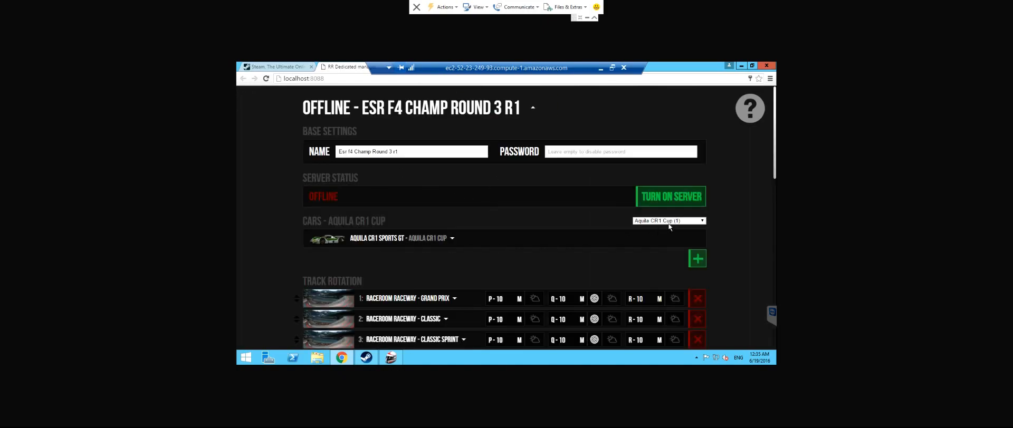
{"action": "left_click", "coordinate": [670, 222]}
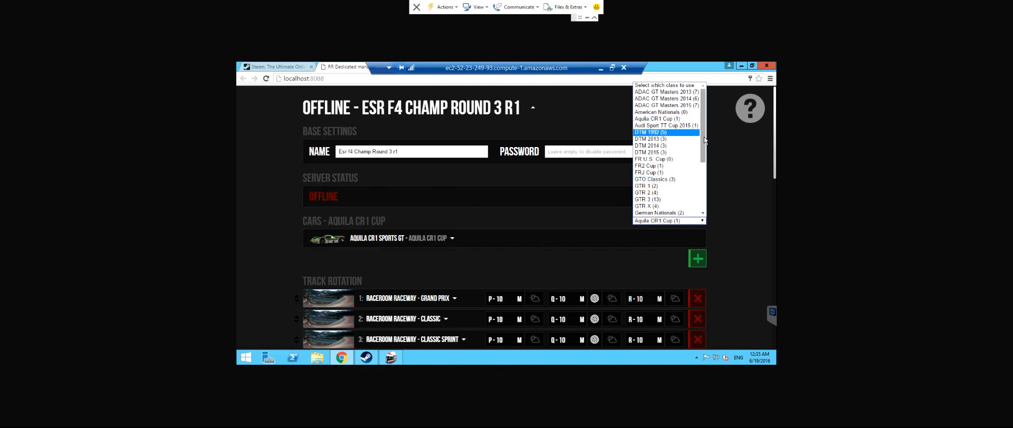
{"action": "scroll", "coordinate": [704, 140], "scroll_direction": "down", "scroll_amount": 3}
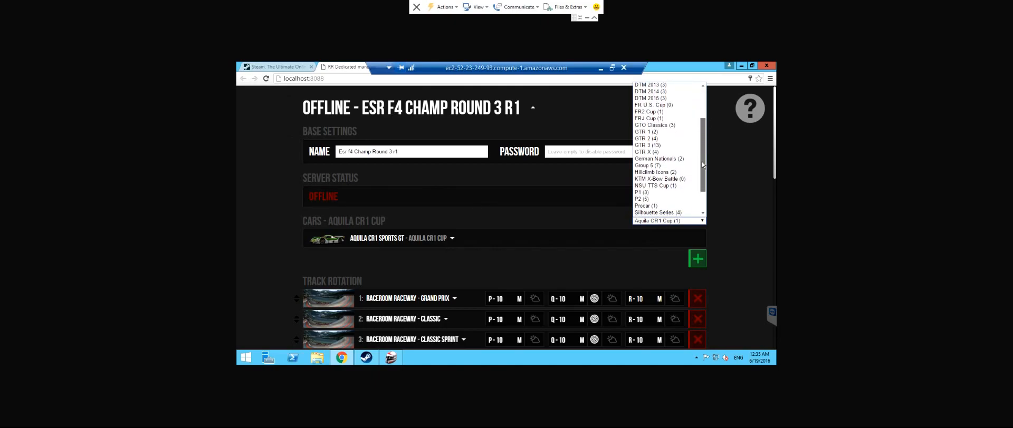
{"action": "scroll", "coordinate": [702, 163], "scroll_direction": "down", "scroll_amount": 2}
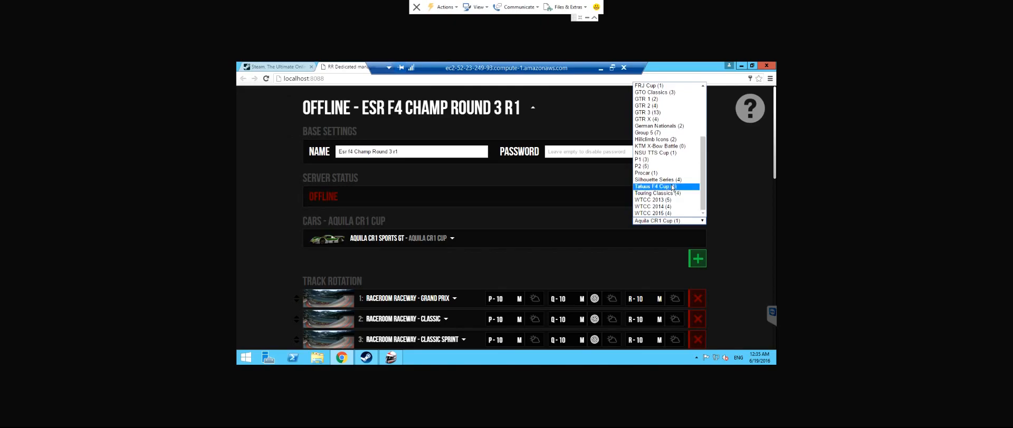
{"action": "left_click", "coordinate": [665, 186]}
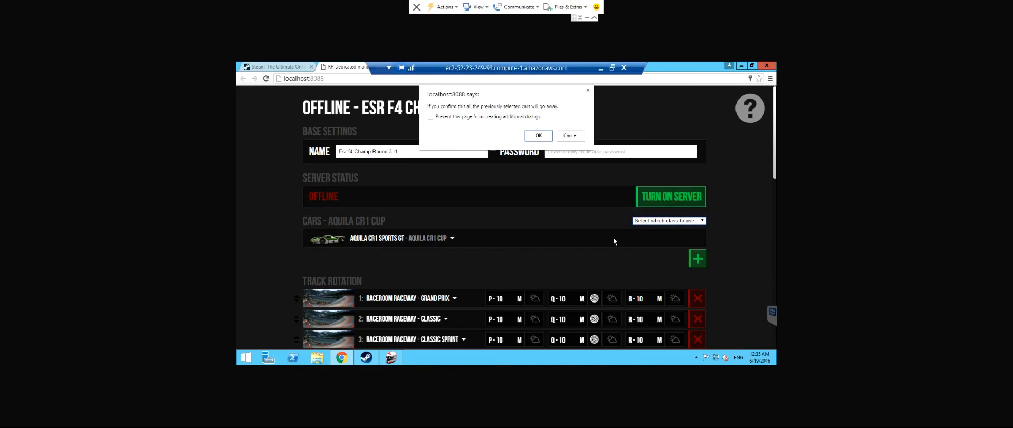
{"action": "left_click", "coordinate": [538, 136]}
- Remove four tracks from the rotation and set the remaining one to RaceRoom Raceway - National
{"action": "scroll", "coordinate": [681, 255], "scroll_direction": "down", "scroll_amount": 2}
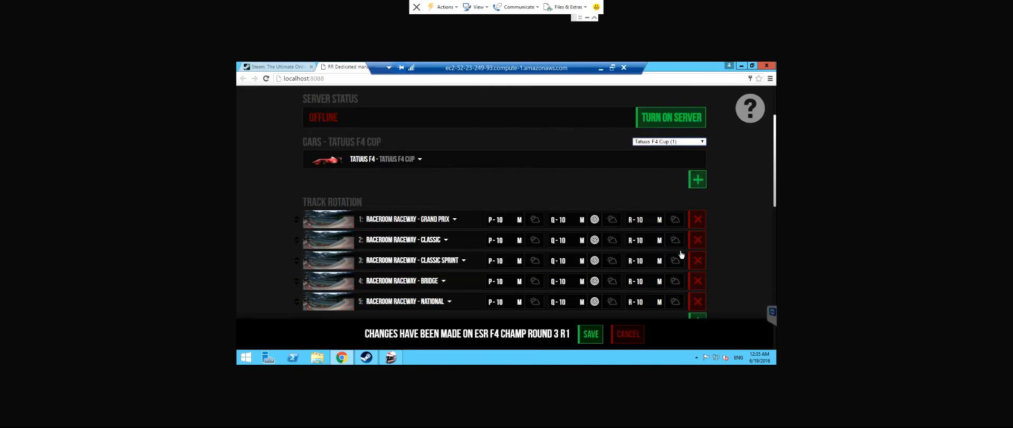
{"action": "scroll", "coordinate": [702, 248], "scroll_direction": "down", "scroll_amount": 2}
{"action": "left_click", "coordinate": [697, 223]}
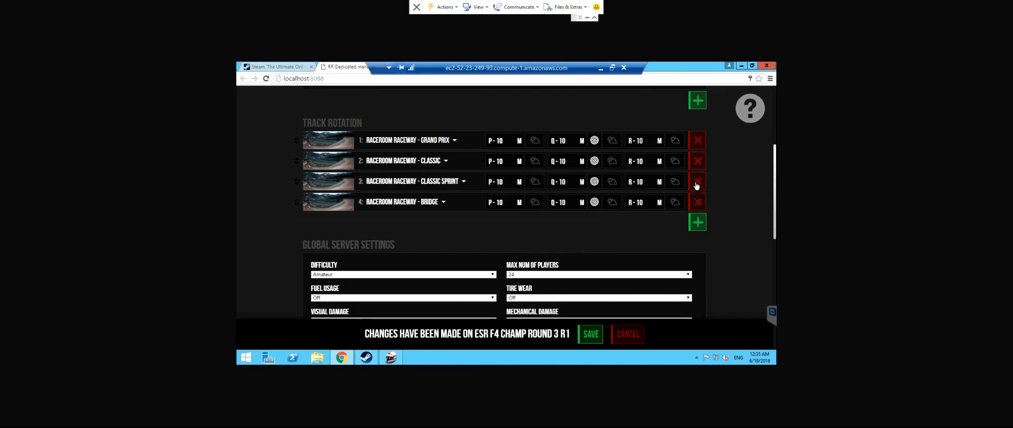
{"action": "left_click", "coordinate": [698, 202]}
{"action": "left_click", "coordinate": [697, 181]}
{"action": "left_click", "coordinate": [698, 161]}
{"action": "left_click", "coordinate": [453, 141]}
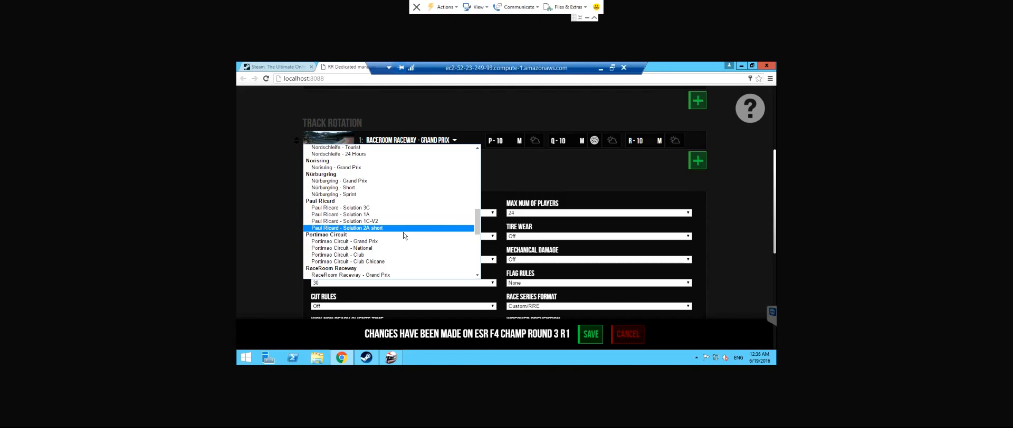
{"action": "scroll", "coordinate": [403, 233], "scroll_direction": "down", "scroll_amount": 4}
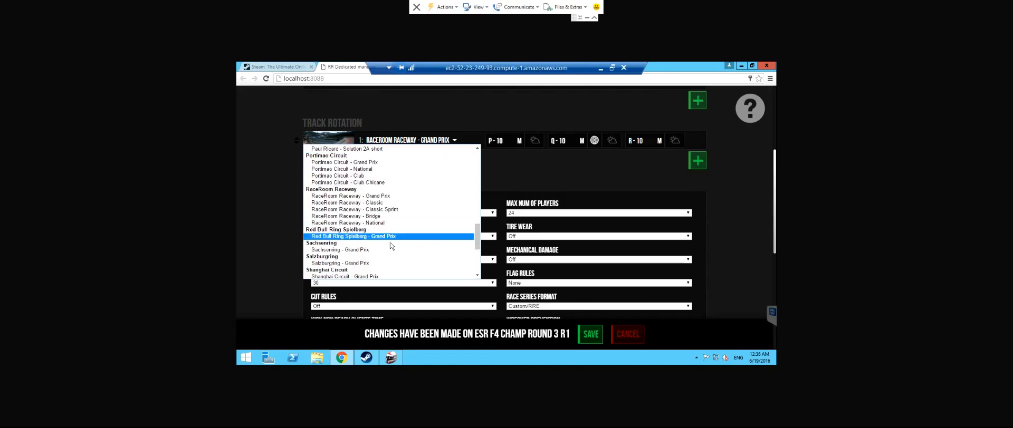
{"action": "left_click", "coordinate": [348, 222]}
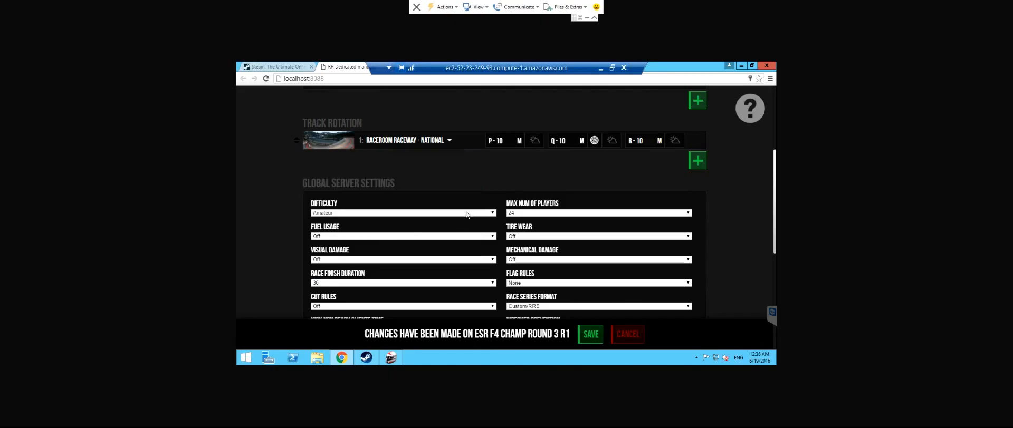
- Set difficulty to GetReal, maximum players to 25, and fuel usage and tire wear to Normal
{"action": "left_click", "coordinate": [467, 213]}
{"action": "left_click", "coordinate": [398, 228]}
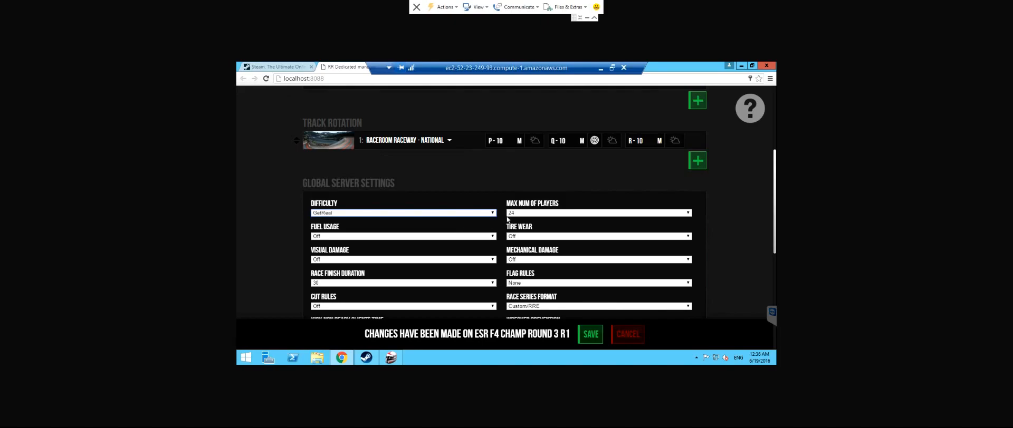
{"action": "left_click", "coordinate": [542, 214]}
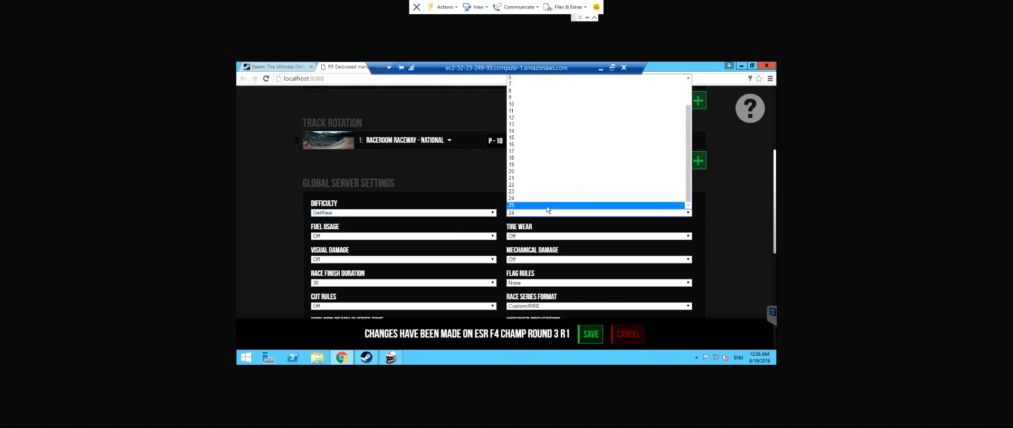
{"action": "left_click", "coordinate": [549, 207]}
{"action": "left_click", "coordinate": [395, 236]}
{"action": "left_click", "coordinate": [381, 251]}
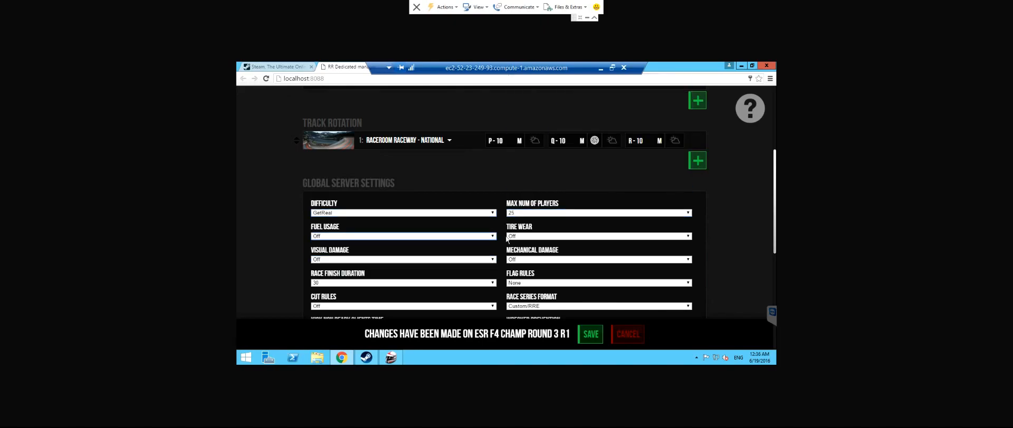
{"action": "left_click", "coordinate": [571, 237]}
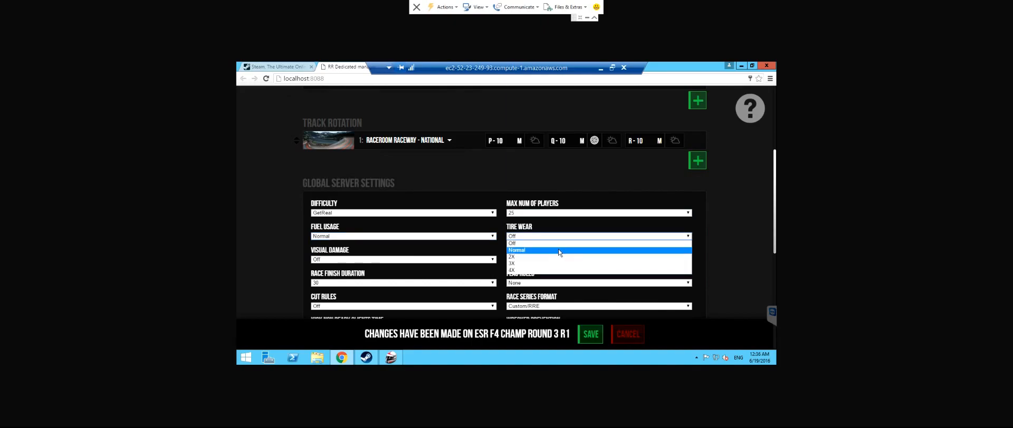
{"action": "left_click", "coordinate": [561, 251]}
- Set visual damage to Realistic, mechanical damage on, and race finish duration to 60
{"action": "left_click", "coordinate": [391, 260]}
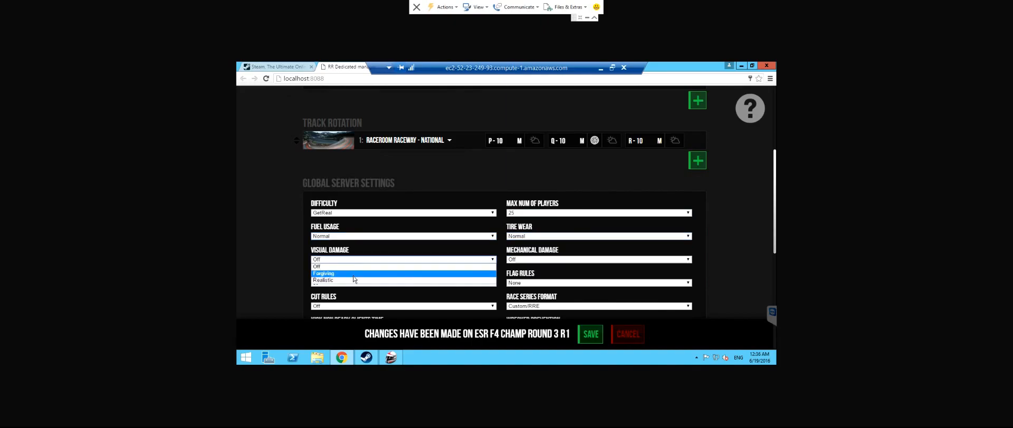
{"action": "left_click", "coordinate": [353, 281]}
{"action": "left_click", "coordinate": [519, 260]}
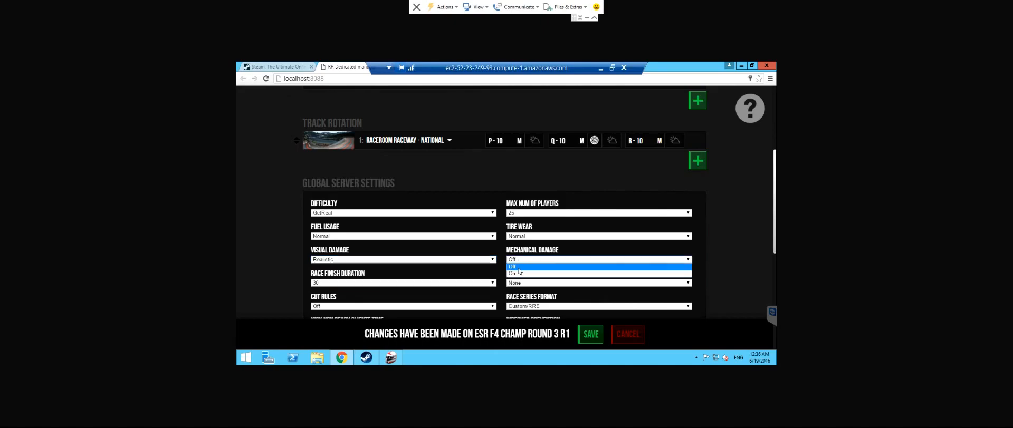
{"action": "left_click", "coordinate": [518, 273]}
{"action": "left_click", "coordinate": [457, 284]}
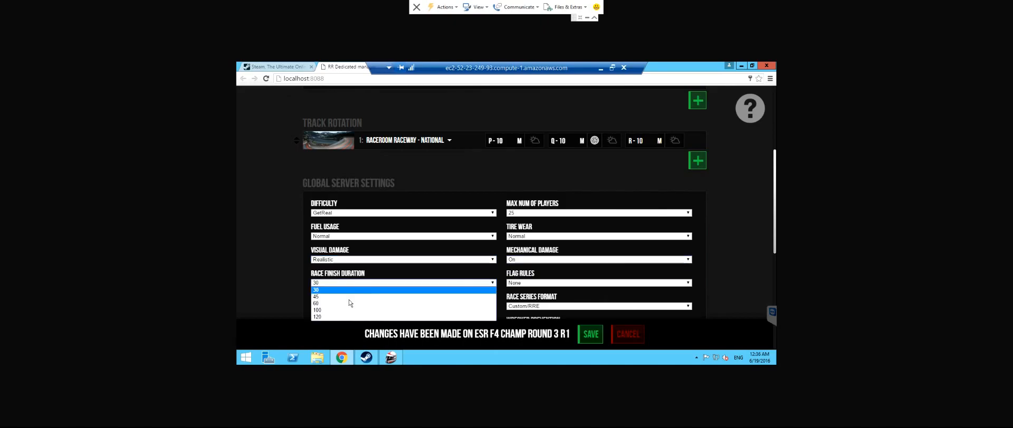
{"action": "left_click", "coordinate": [337, 304]}
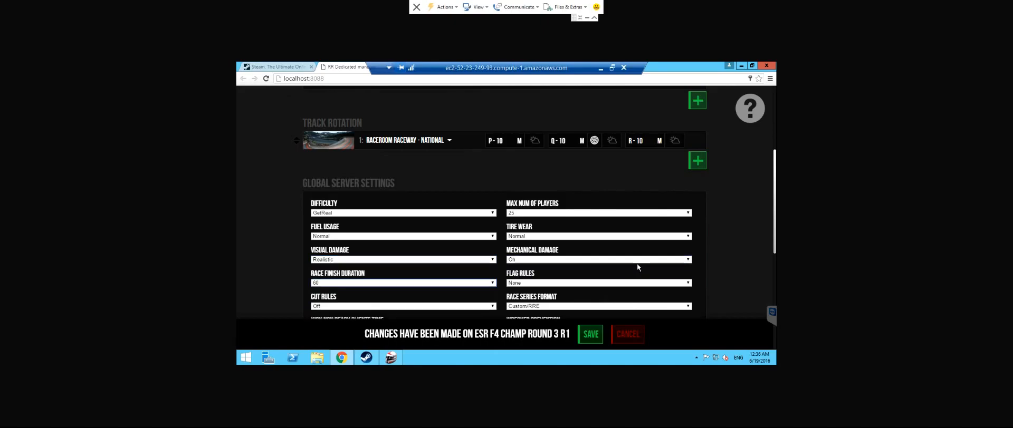
- Set flag rules to Black Only, cut rules to Drive-Through, wrecker prevention and mandatory pitstop On
{"action": "scroll", "coordinate": [723, 241], "scroll_direction": "down", "scroll_amount": 2}
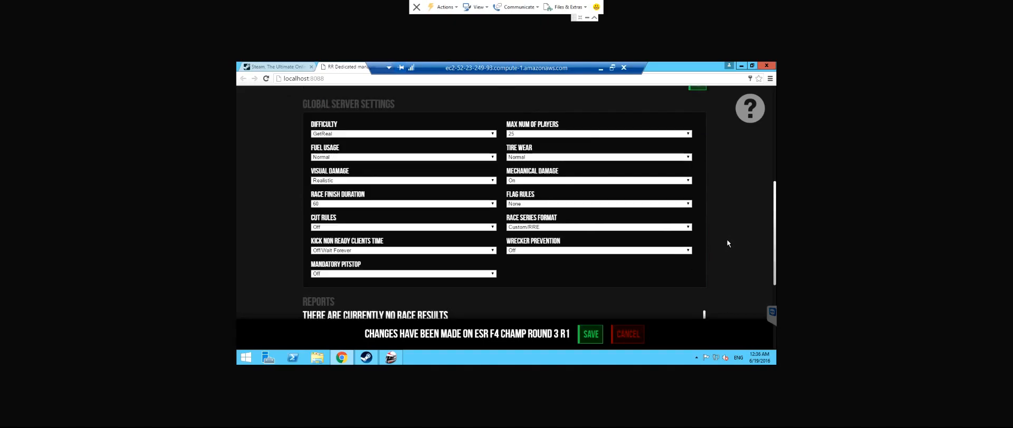
{"action": "left_click", "coordinate": [571, 202]}
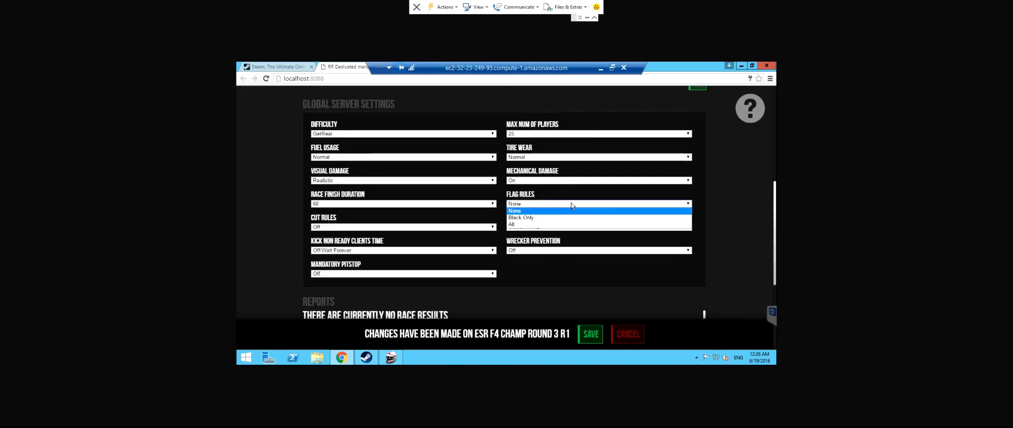
{"action": "left_click", "coordinate": [528, 218]}
{"action": "left_click", "coordinate": [480, 227]}
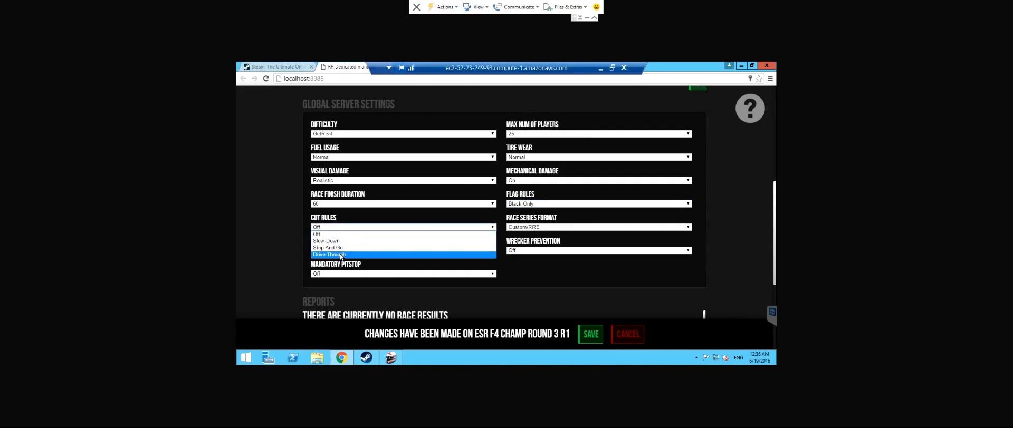
{"action": "left_click", "coordinate": [341, 256]}
{"action": "left_click", "coordinate": [523, 250]}
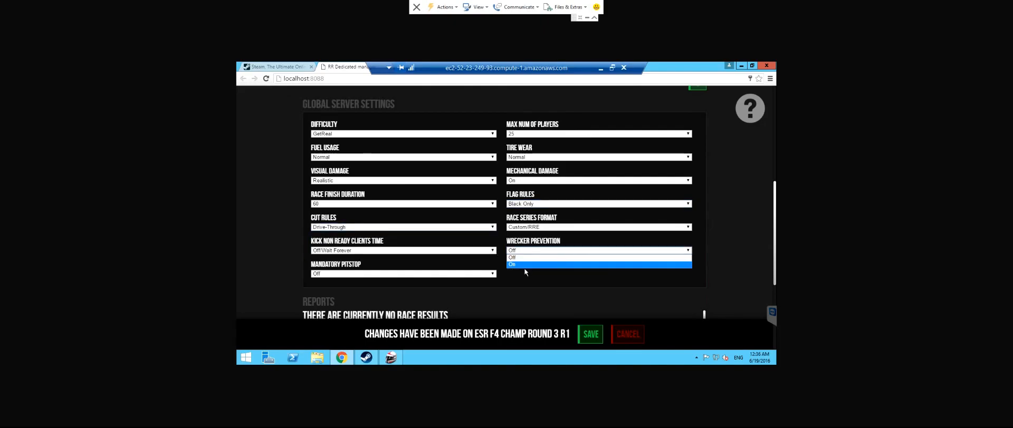
{"action": "left_click", "coordinate": [524, 266]}
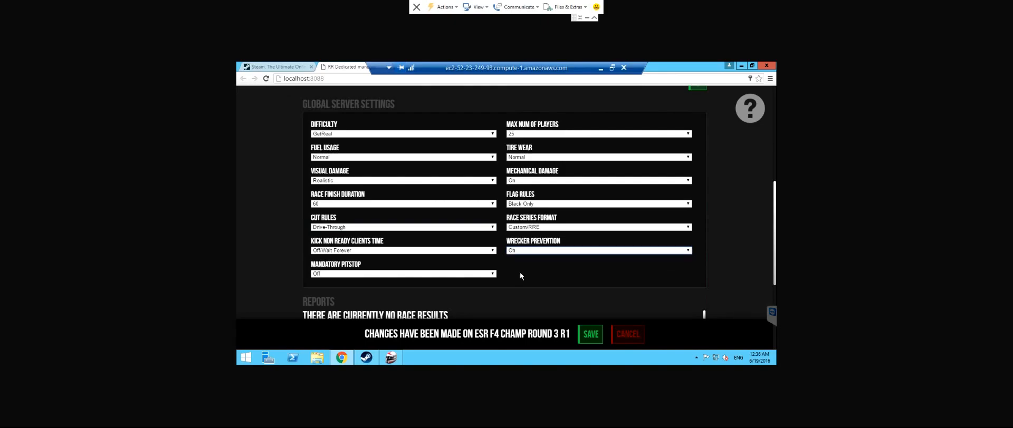
{"action": "left_click", "coordinate": [487, 275]}
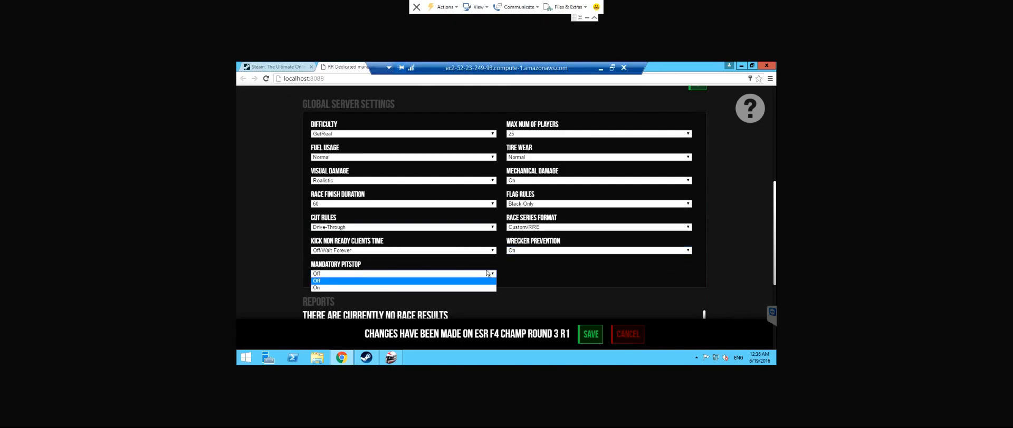
{"action": "left_click", "coordinate": [331, 286]}
{"action": "scroll", "coordinate": [537, 184], "scroll_direction": "up", "scroll_amount": 4}
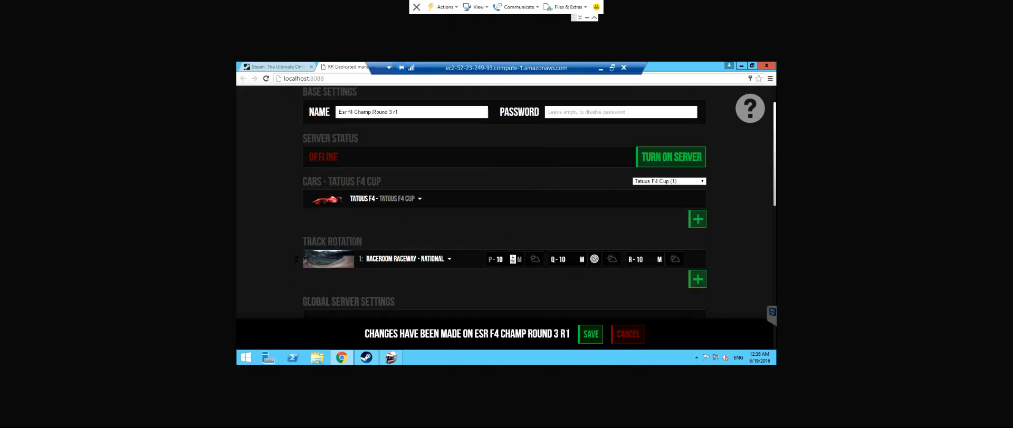
- Lengthen the practice and qualifying sessions and give qualifying a standing start
{"action": "left_click", "coordinate": [512, 258]}
{"action": "left_click", "coordinate": [513, 258]}
{"action": "left_click", "coordinate": [512, 258]}
{"action": "left_click", "coordinate": [513, 258]}
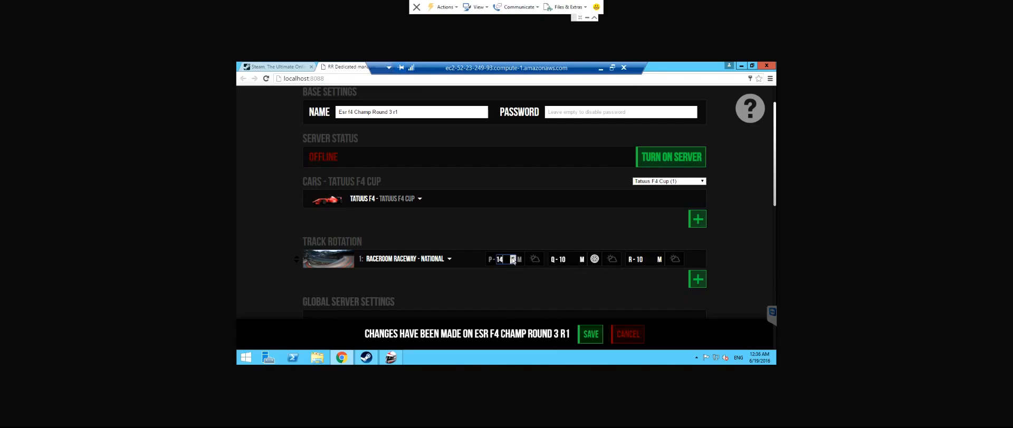
{"action": "left_click", "coordinate": [578, 259]}
{"action": "left_click", "coordinate": [577, 258]}
{"action": "left_click", "coordinate": [577, 258]}
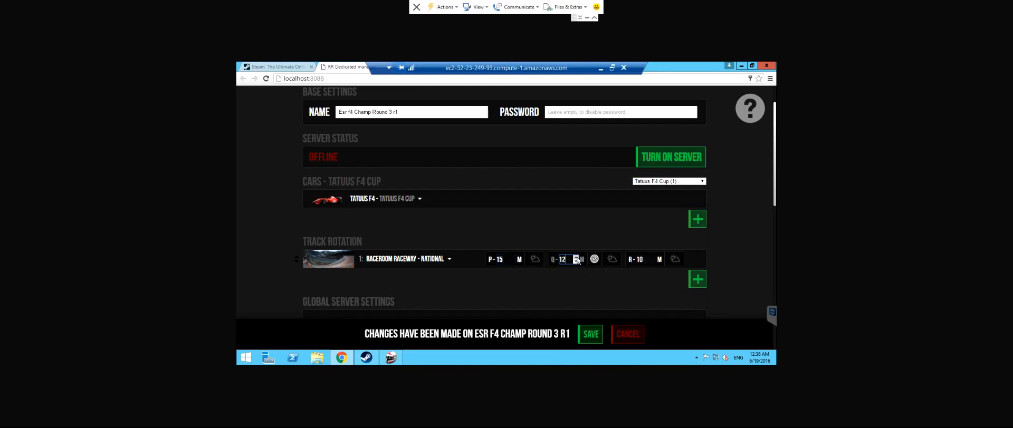
{"action": "left_click", "coordinate": [594, 259]}
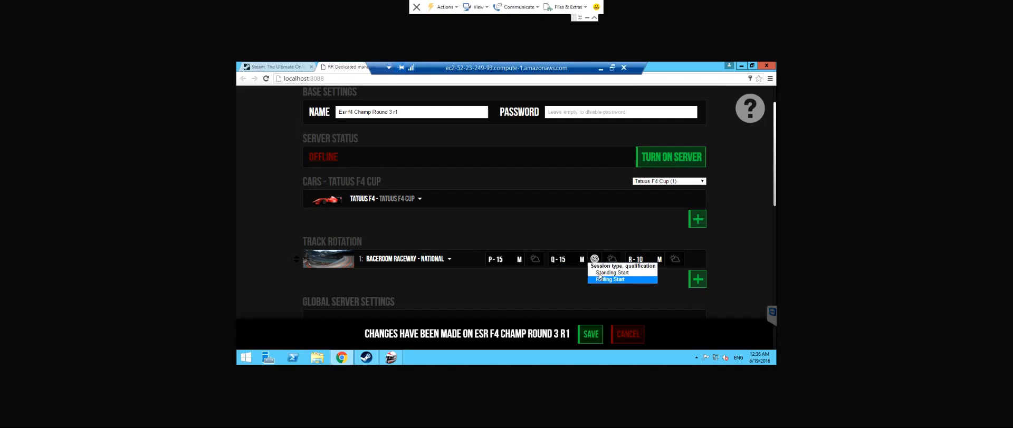
{"action": "left_click", "coordinate": [599, 275]}
{"action": "left_click", "coordinate": [596, 263]}
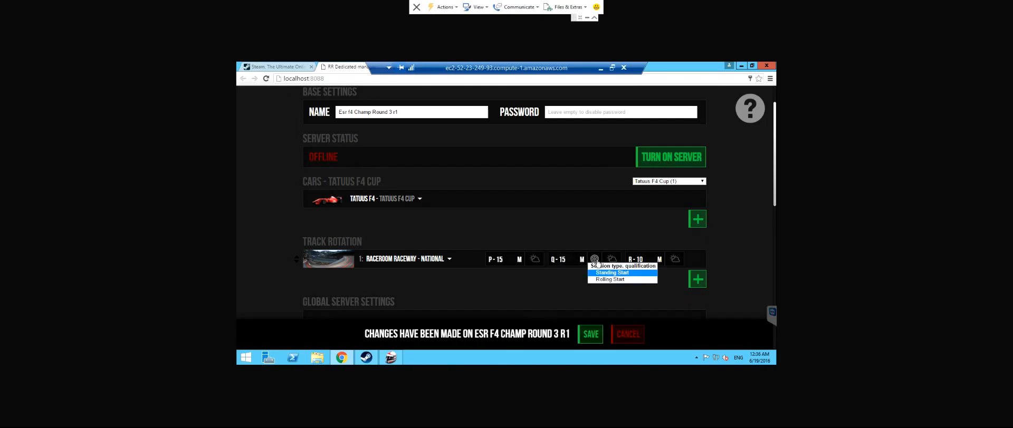
{"action": "left_click", "coordinate": [616, 273]}
- Set practice time of day to Noon, pick a qualifying time, and lengthen the race
{"action": "left_click", "coordinate": [535, 261]}
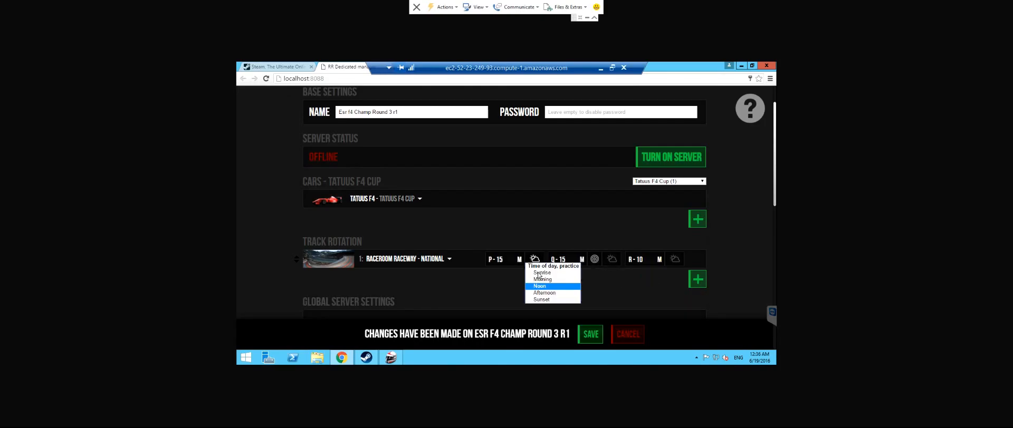
{"action": "left_click", "coordinate": [548, 278]}
{"action": "left_click", "coordinate": [612, 261]}
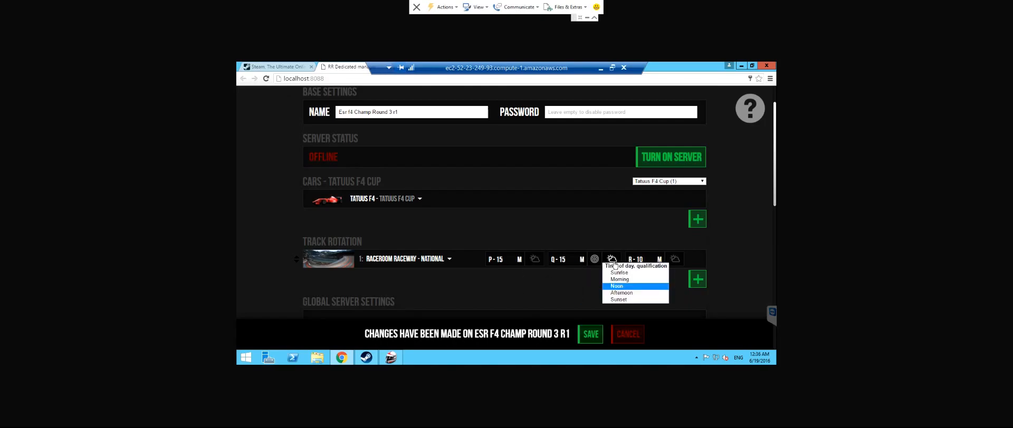
{"action": "left_click", "coordinate": [648, 261]}
{"action": "left_click", "coordinate": [652, 258]}
{"action": "left_click", "coordinate": [653, 258]}
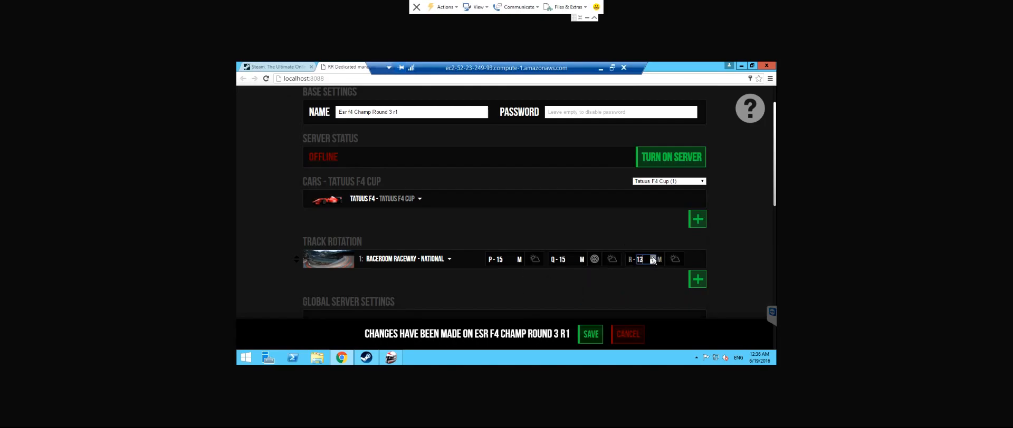
{"action": "left_click", "coordinate": [652, 258]}
{"action": "left_click", "coordinate": [653, 258]}
- Shorten qualifying and practice slightly, save the settings, and turn the server on
{"action": "left_click", "coordinate": [575, 261]}
{"action": "left_click", "coordinate": [576, 261]}
{"action": "left_click", "coordinate": [575, 261]}
{"action": "left_click", "coordinate": [576, 262]}
{"action": "left_click", "coordinate": [512, 261]}
{"action": "left_click", "coordinate": [511, 261]}
{"action": "left_click", "coordinate": [592, 335]}
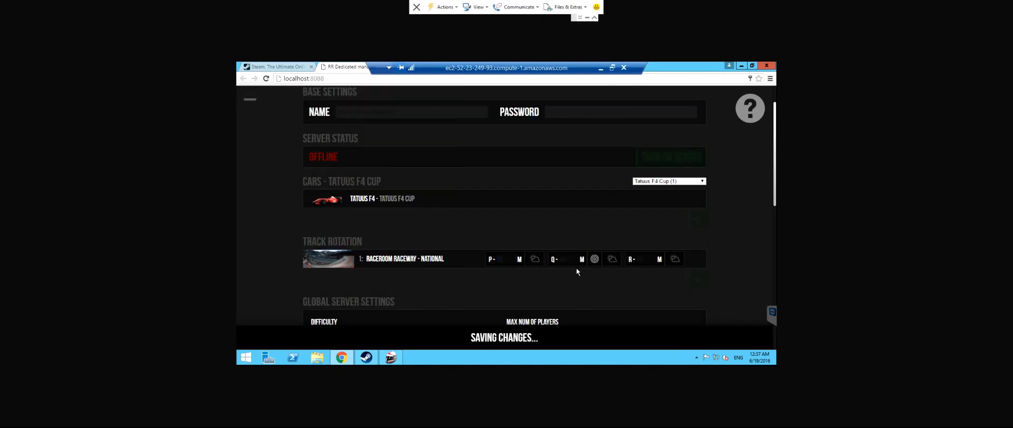
{"action": "left_click", "coordinate": [654, 166]}
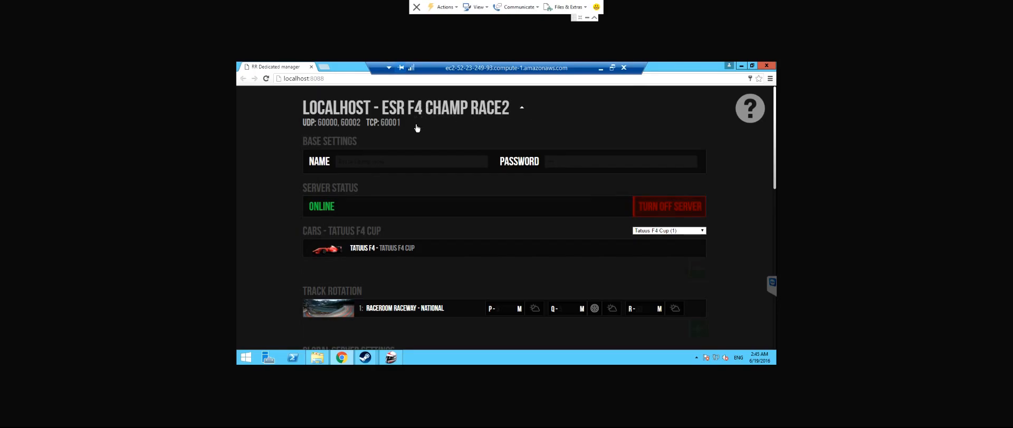
- Turn off ESR F4 Champ Race2 and delete it with Remove Server
{"action": "left_click", "coordinate": [660, 209]}
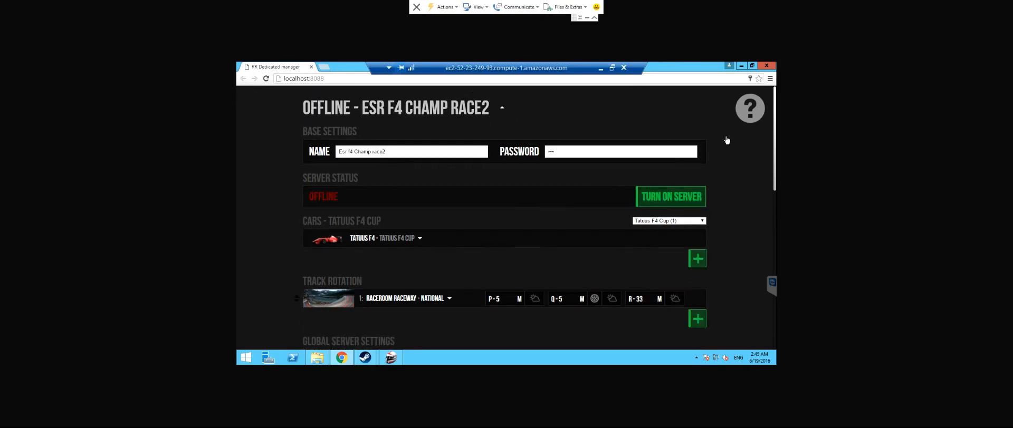
{"action": "scroll", "coordinate": [762, 195], "scroll_direction": "down", "scroll_amount": 8}
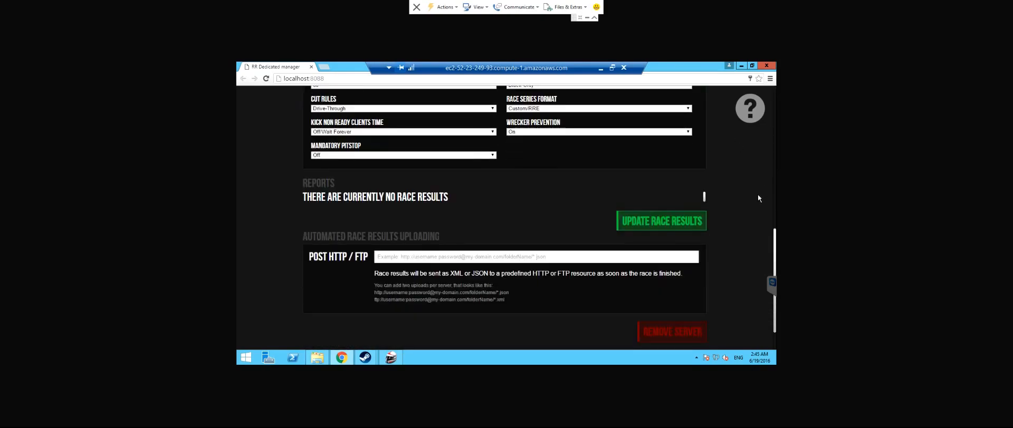
{"action": "scroll", "coordinate": [758, 199], "scroll_direction": "down", "scroll_amount": 1}
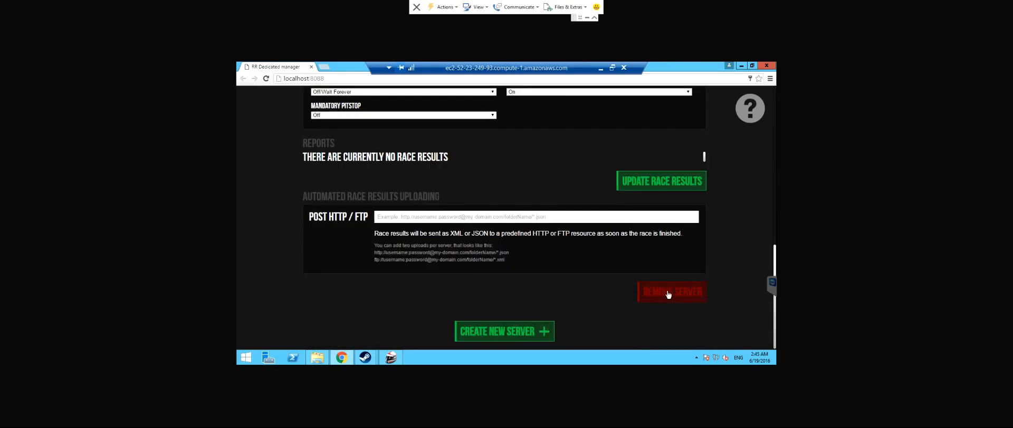
{"action": "left_click", "coordinate": [685, 293]}
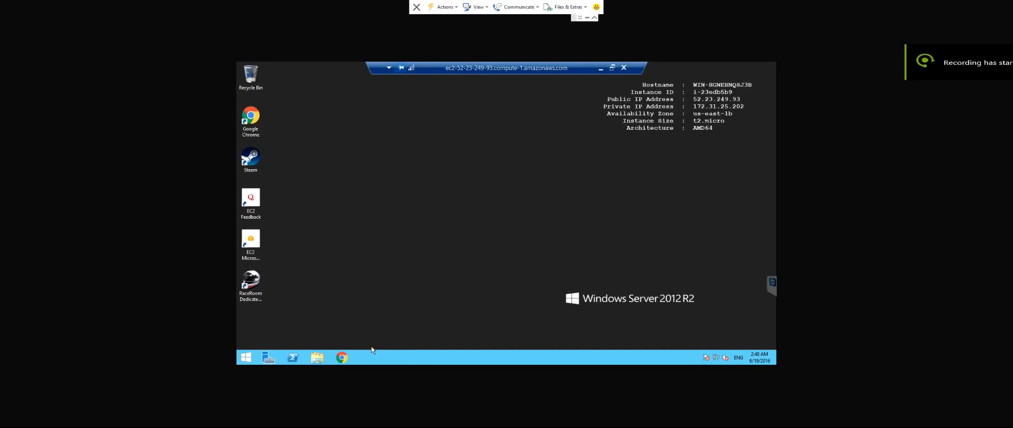
- Shut down Windows Server 2012 R2 from Start, keeping Other (Unplanned) as the reason
{"action": "left_click", "coordinate": [238, 363]}
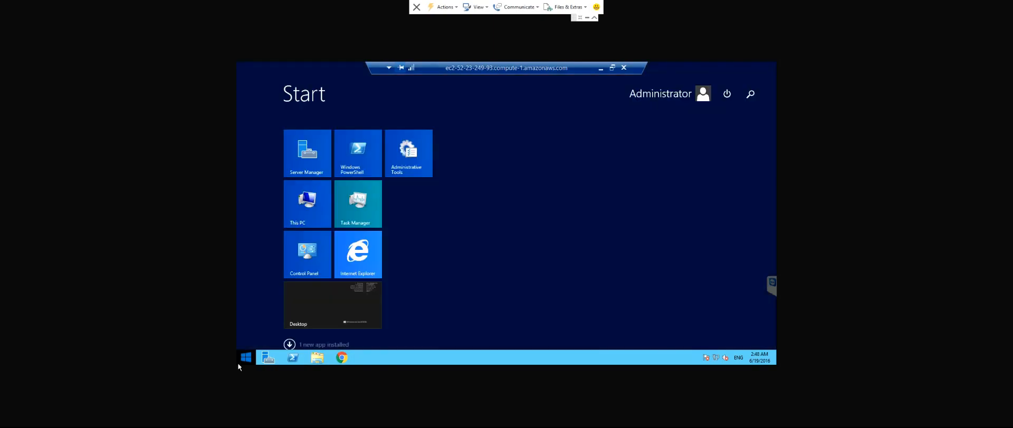
{"action": "left_click", "coordinate": [727, 95]}
{"action": "left_click", "coordinate": [725, 131]}
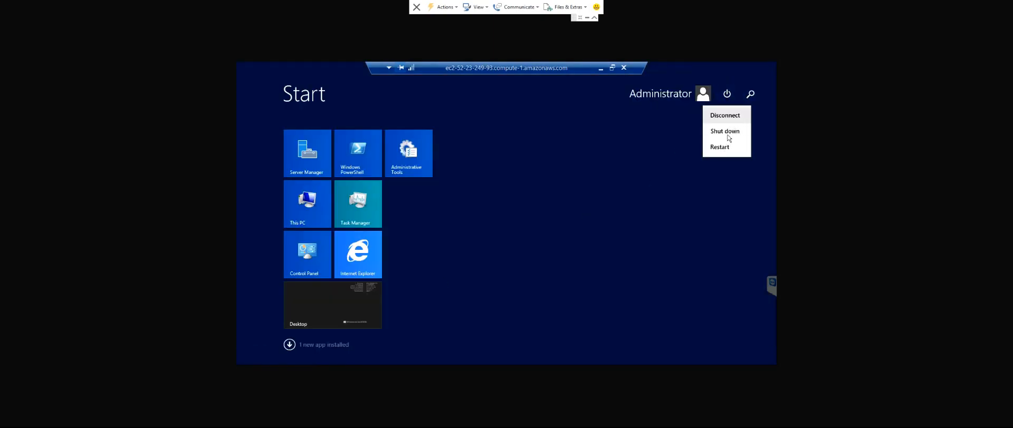
{"action": "left_click", "coordinate": [747, 158]}
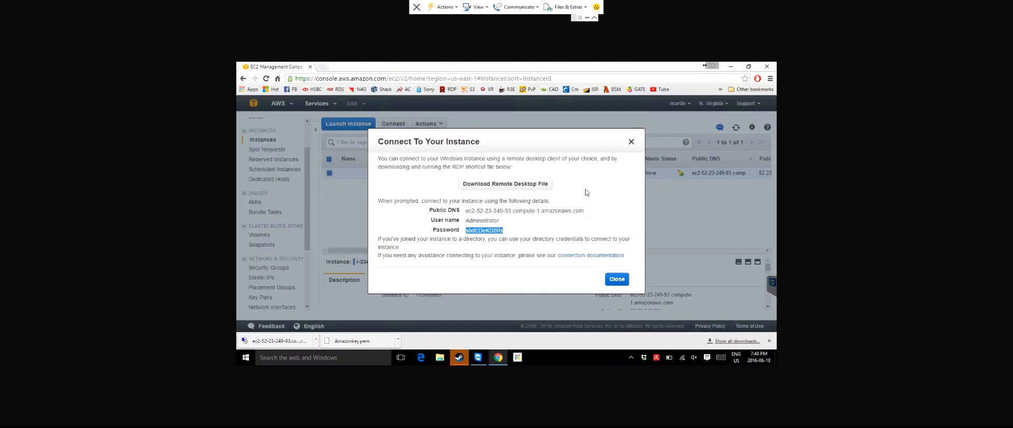
- Dismiss the Connect dialog and terminate instance i-23edb5b9 via Actions > Instance State
{"action": "left_click", "coordinate": [617, 280]}
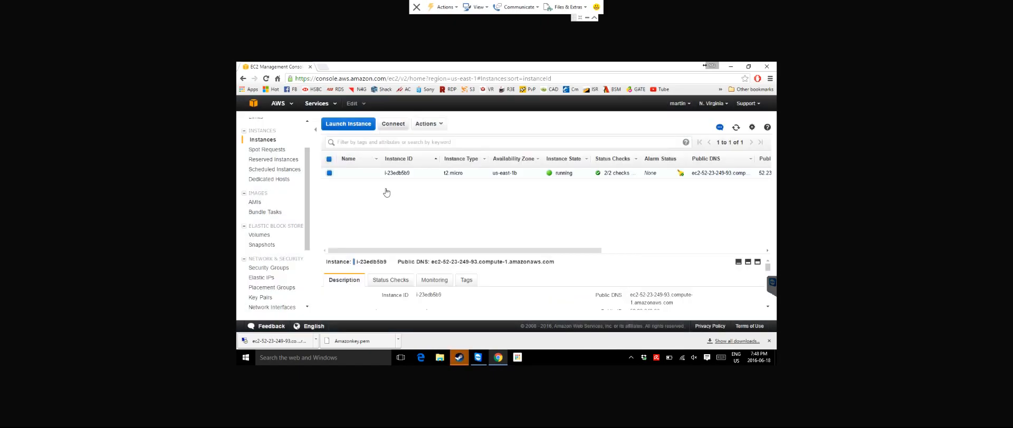
{"action": "left_click", "coordinate": [426, 124]}
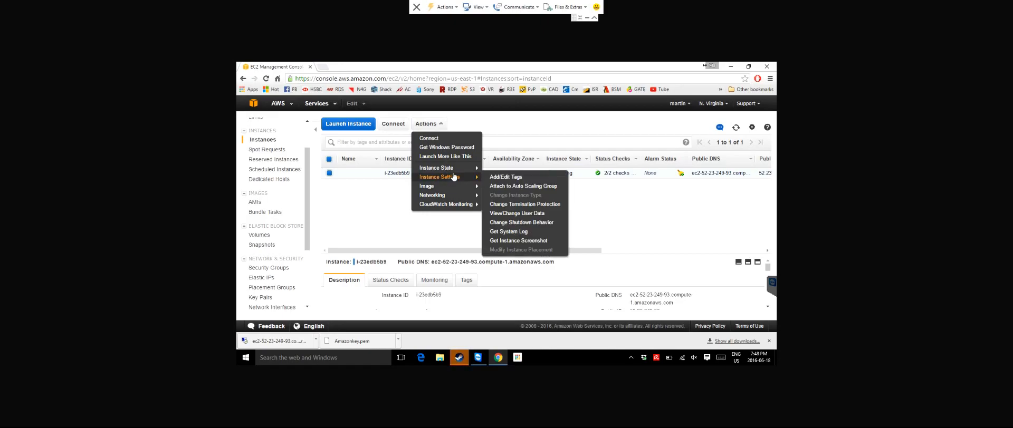
{"action": "mouse_move", "coordinate": [460, 172]}
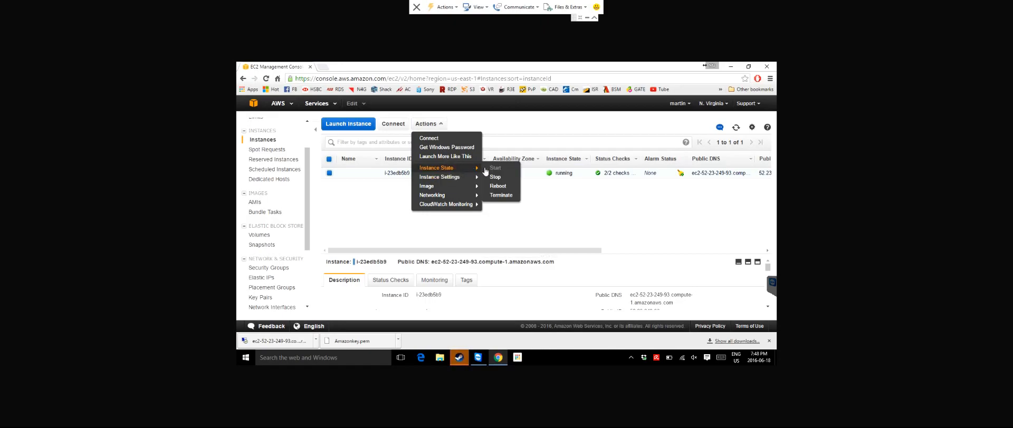
{"action": "left_click", "coordinate": [499, 195]}
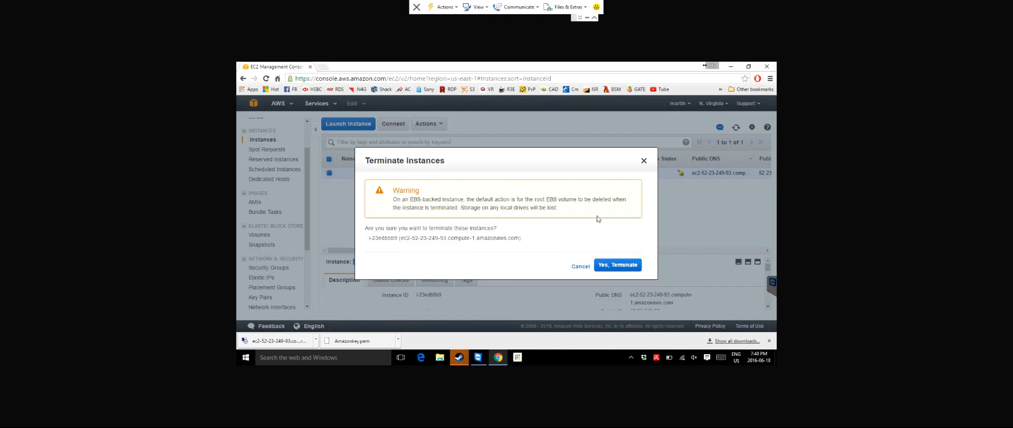
{"action": "left_click", "coordinate": [618, 269]}
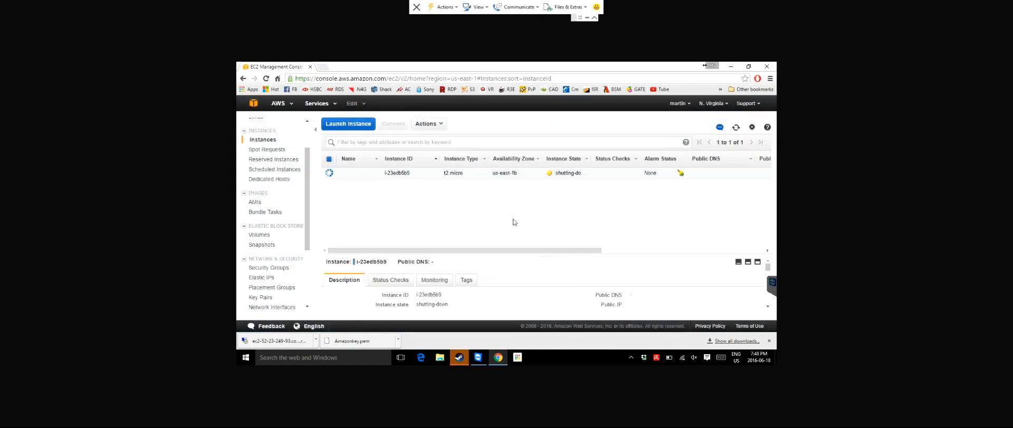